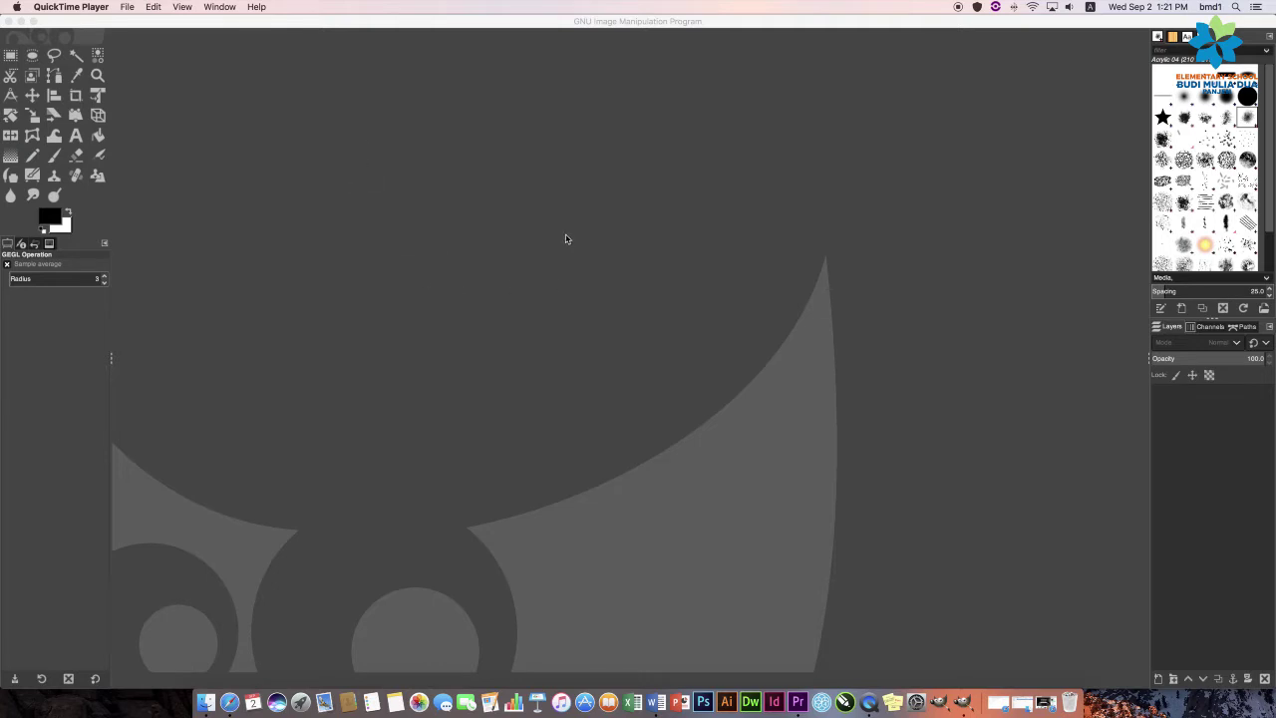
Make the empty GIMP 2.10 window the active application
click(656, 377)
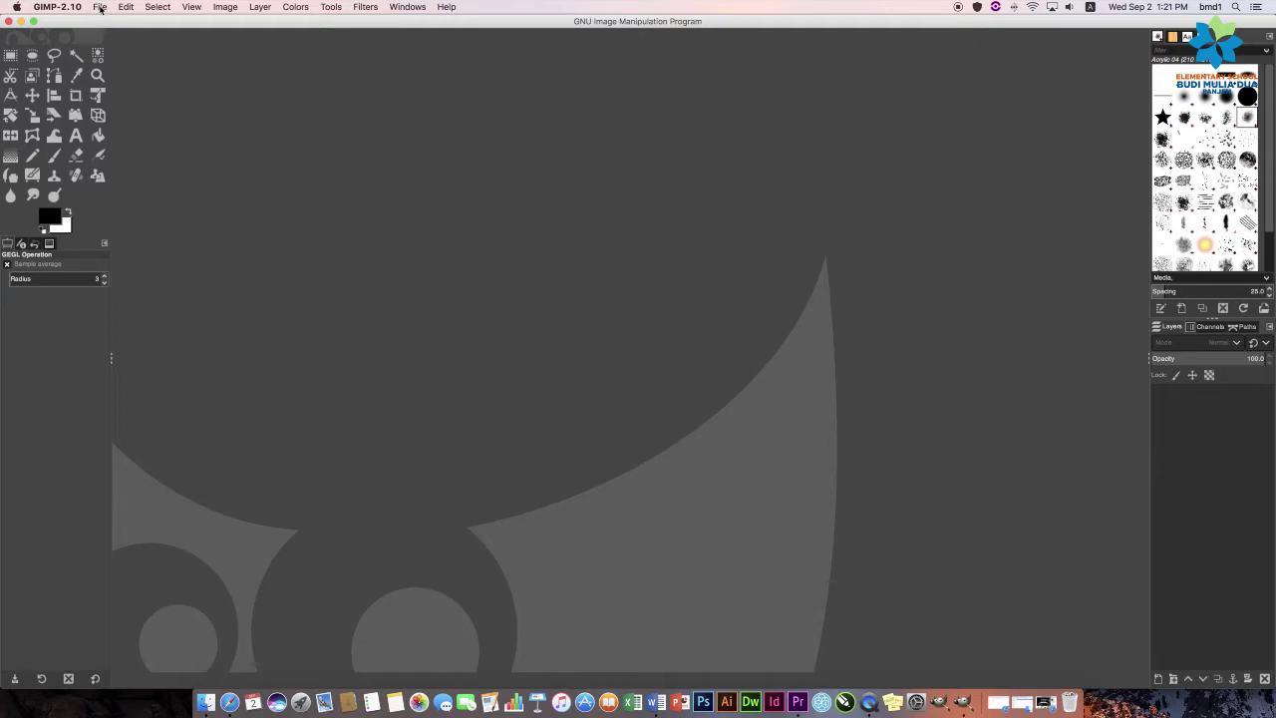
Open foto tupai.jpg from the Downloads folder through the Open Image dialog
click(102, 8)
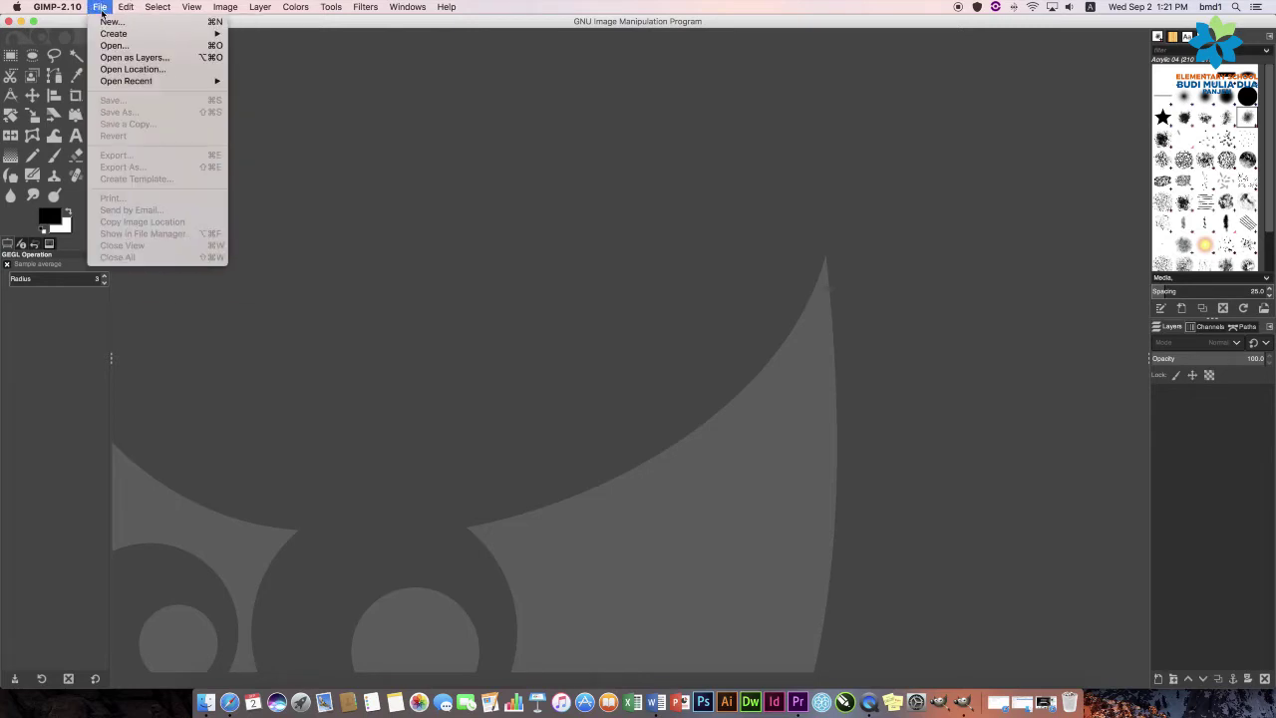
click(154, 46)
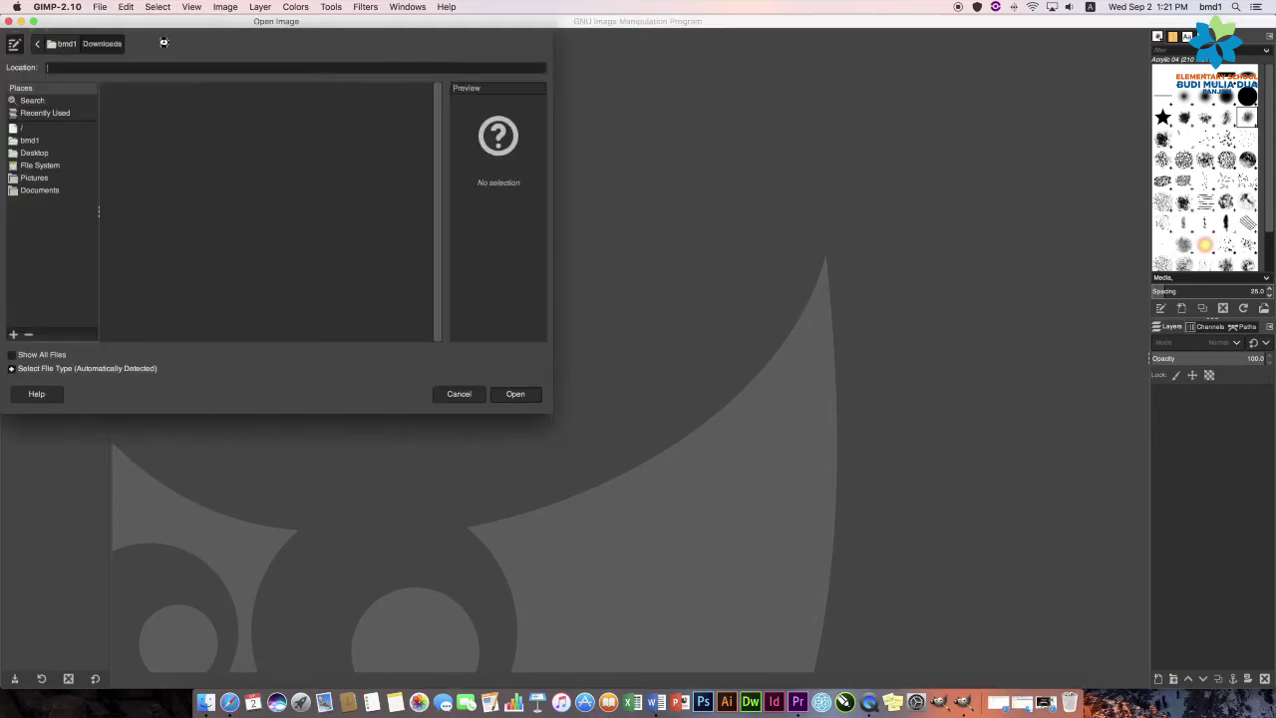
drag(262, 21, 574, 157)
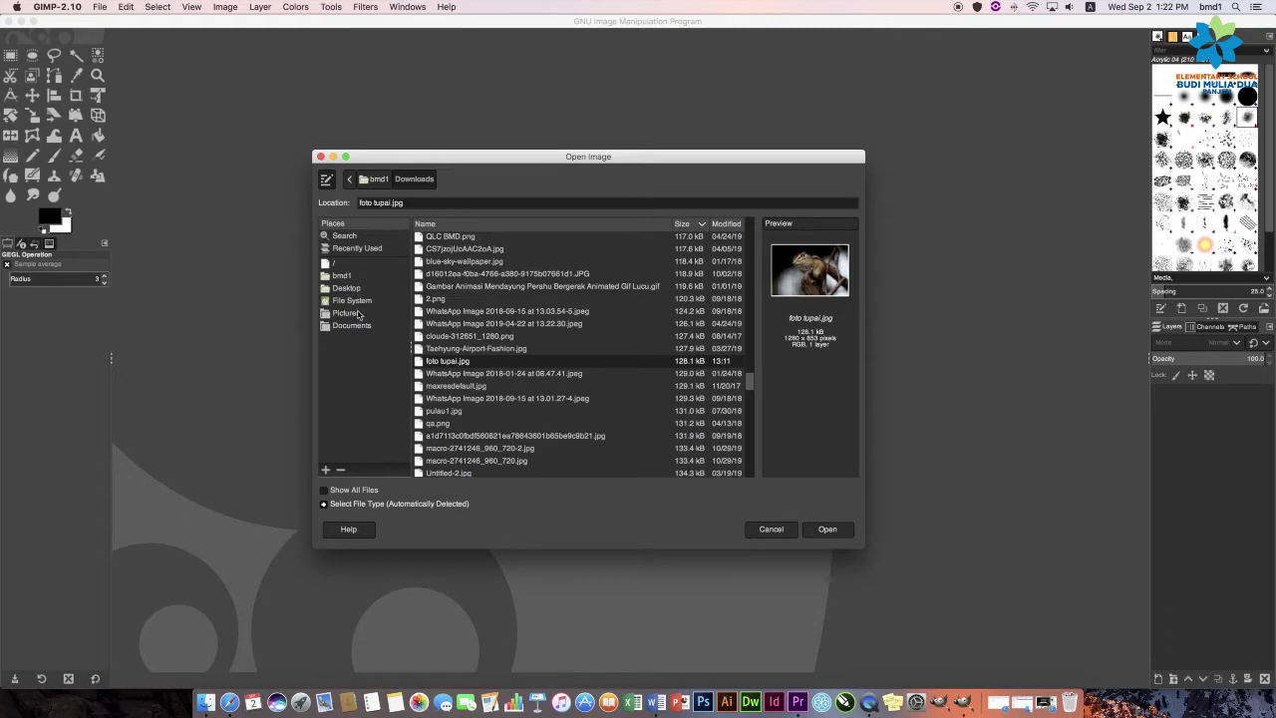
click(342, 276)
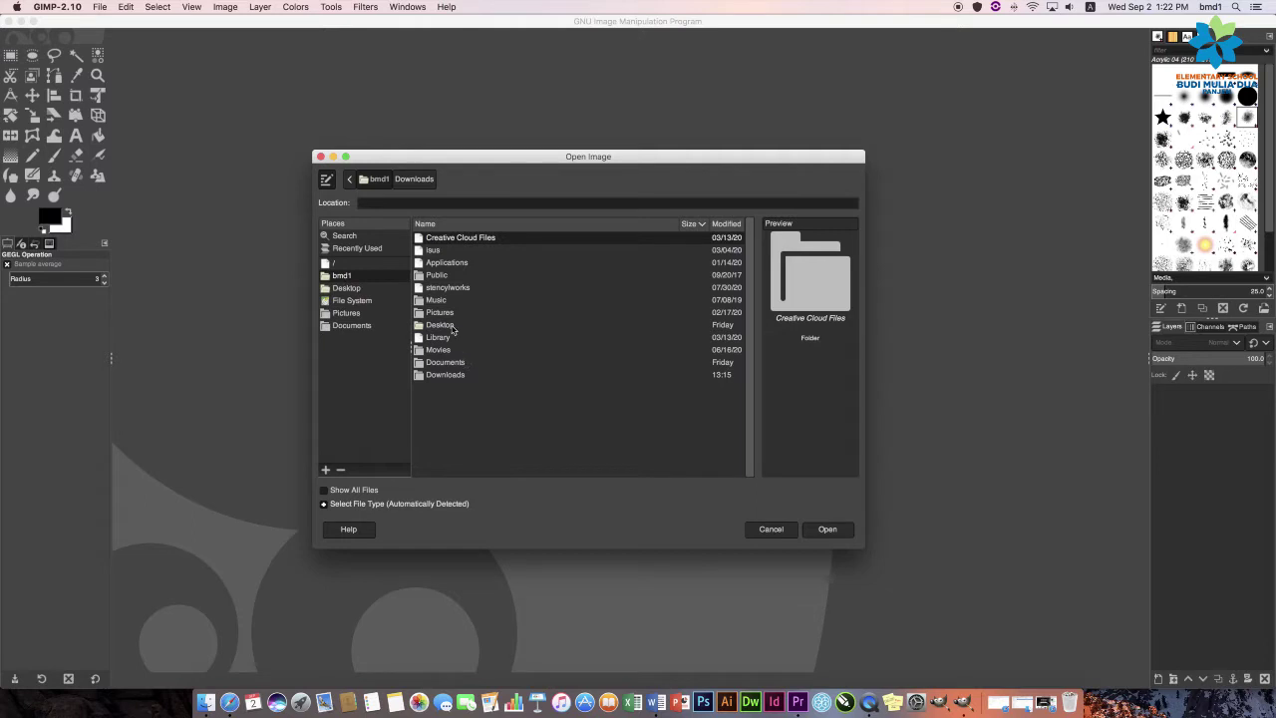
double_click(445, 375)
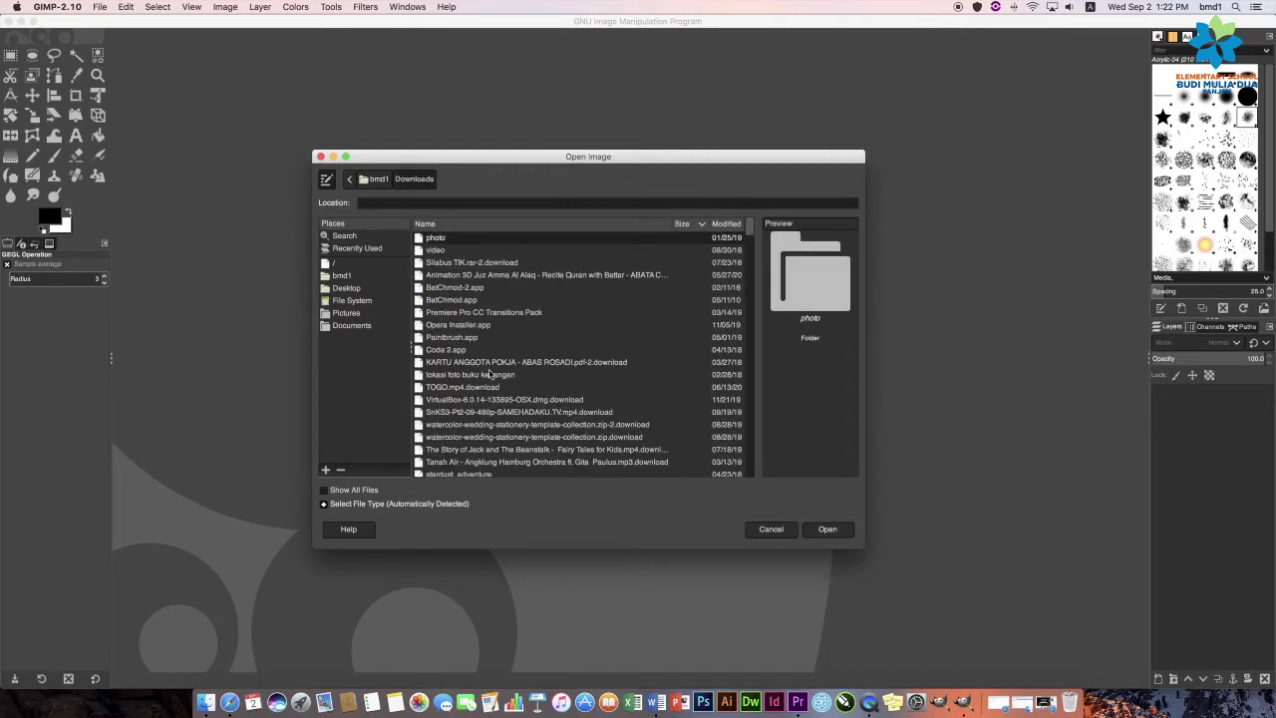
scroll(490, 373, down, 5)
scroll(499, 299, down, 3)
scroll(478, 240, up, 10)
text(to t)
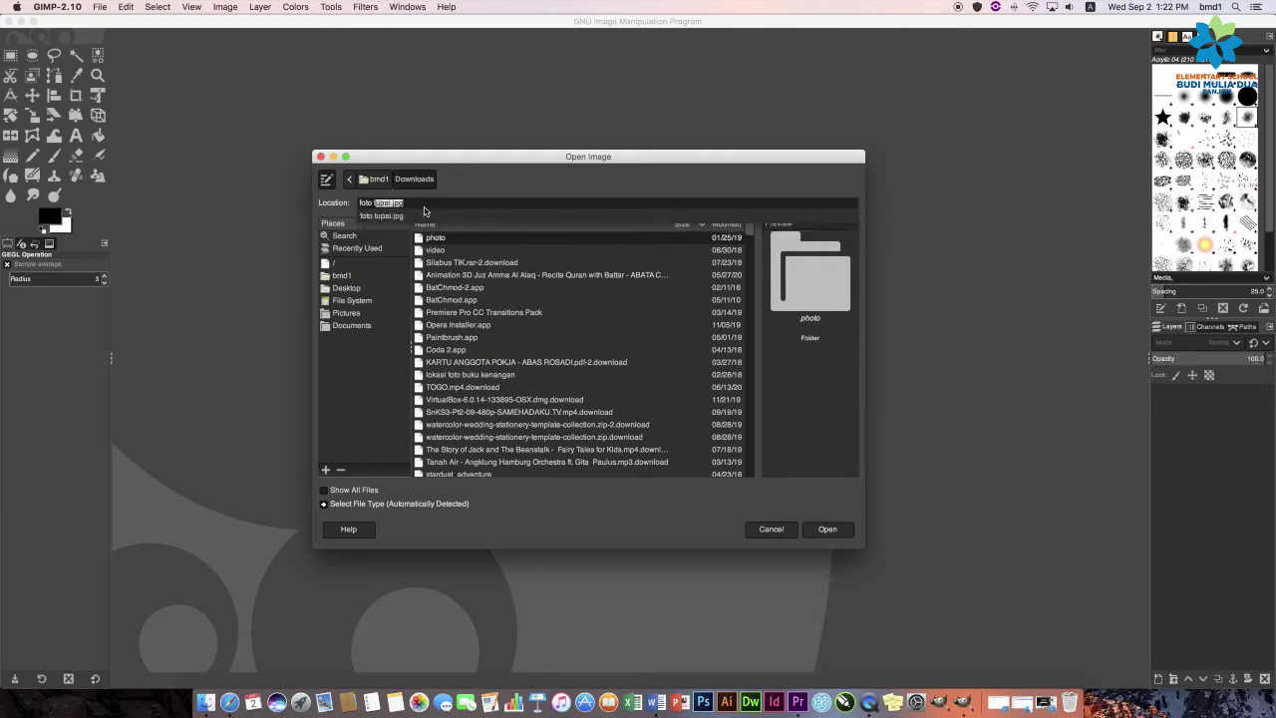
text(upai)
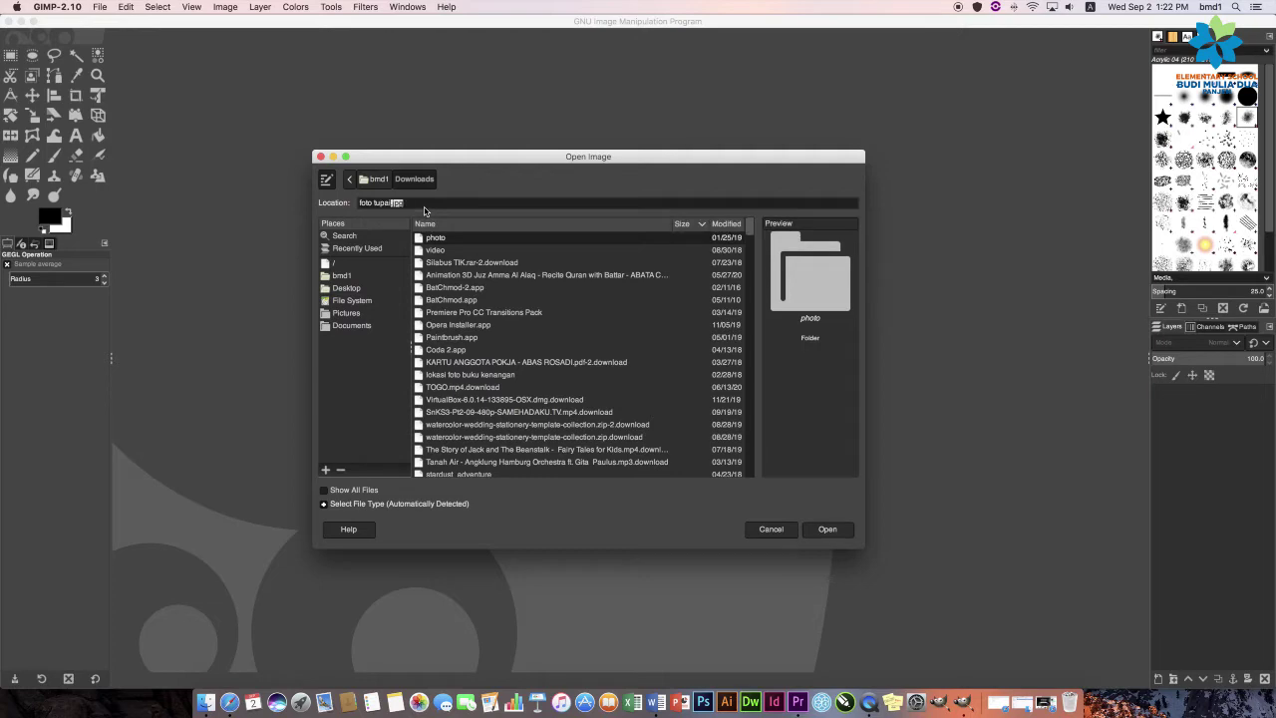
key(Return)
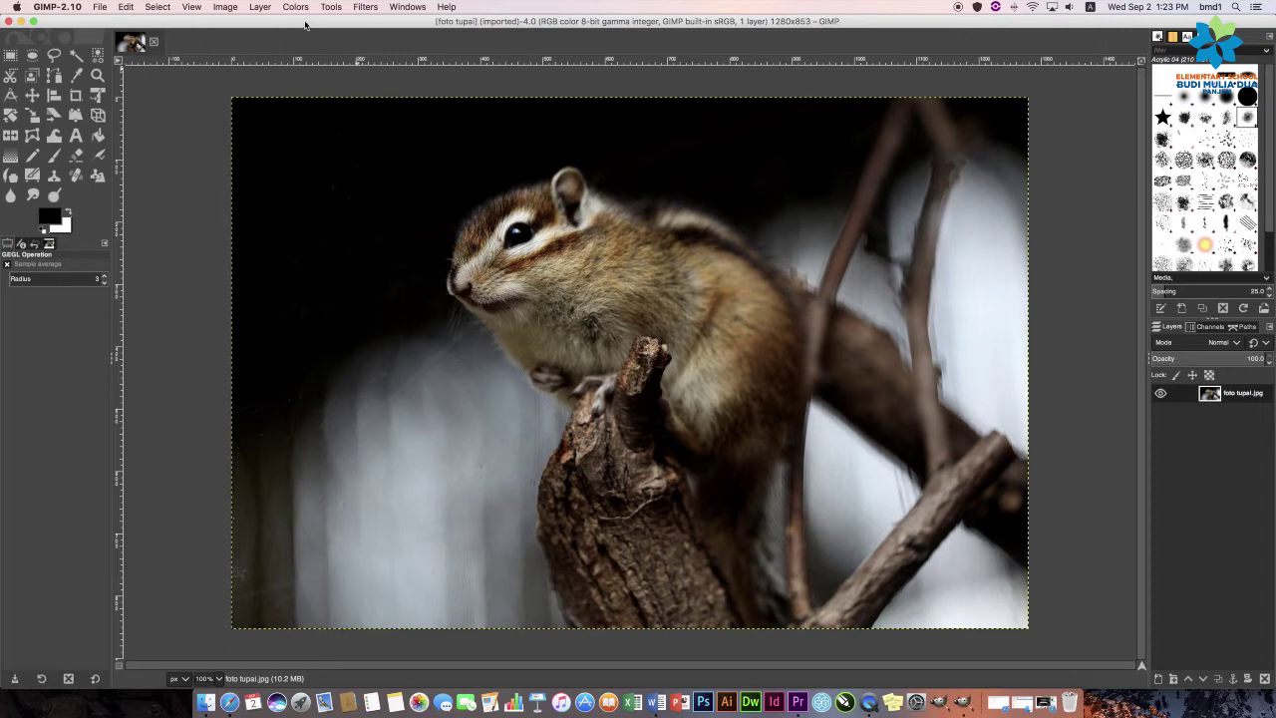
Open Colors > Exposure and try exposure values up to about 1.1
click(298, 8)
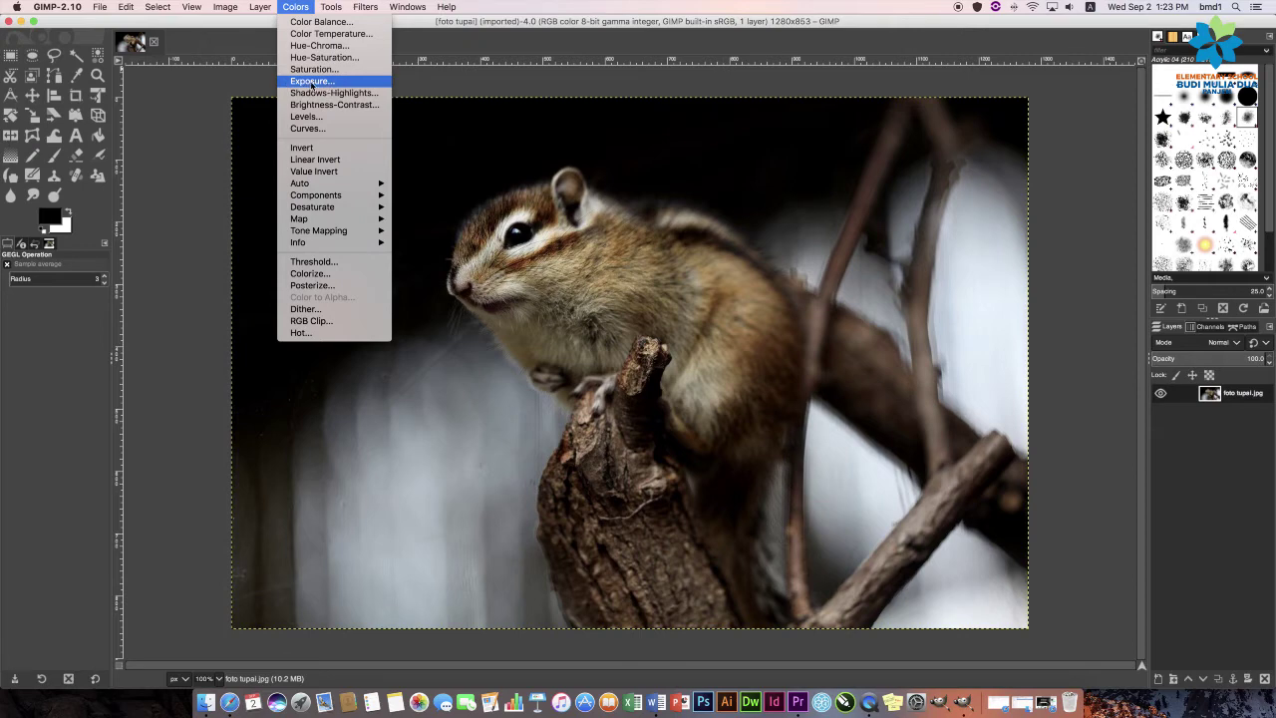
click(311, 81)
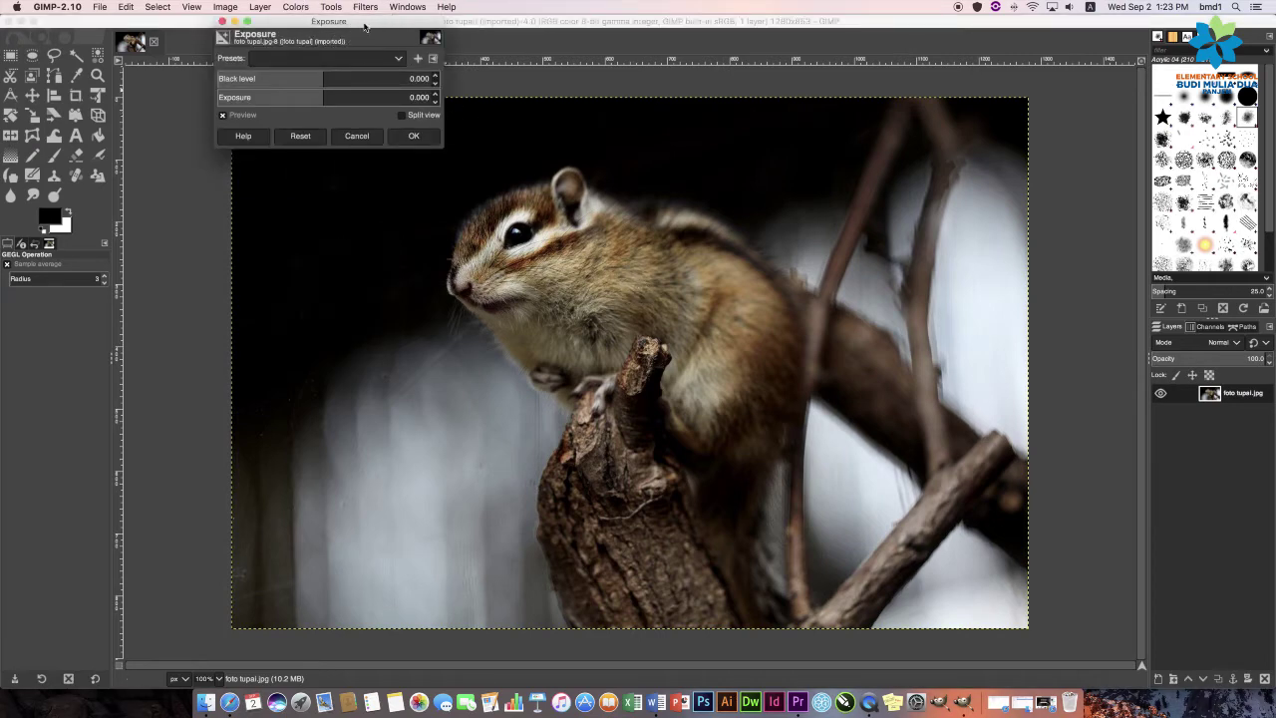
drag(364, 28, 406, 395)
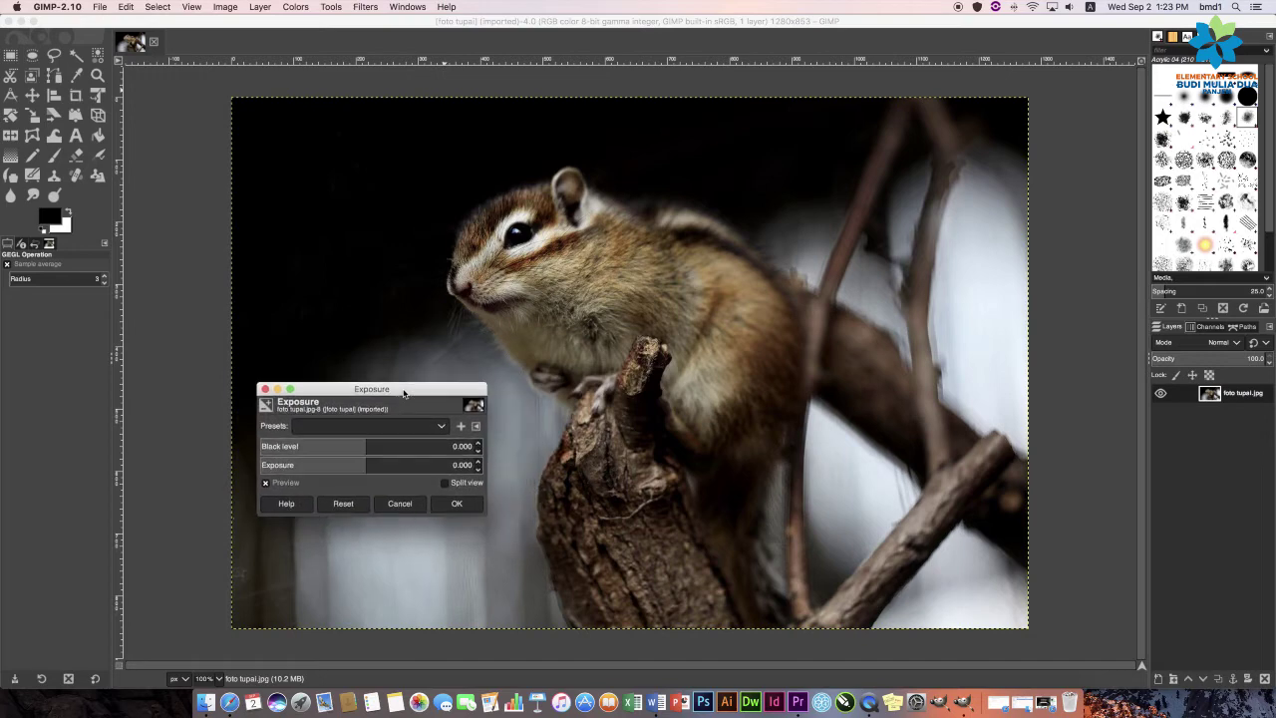
drag(391, 390, 342, 366)
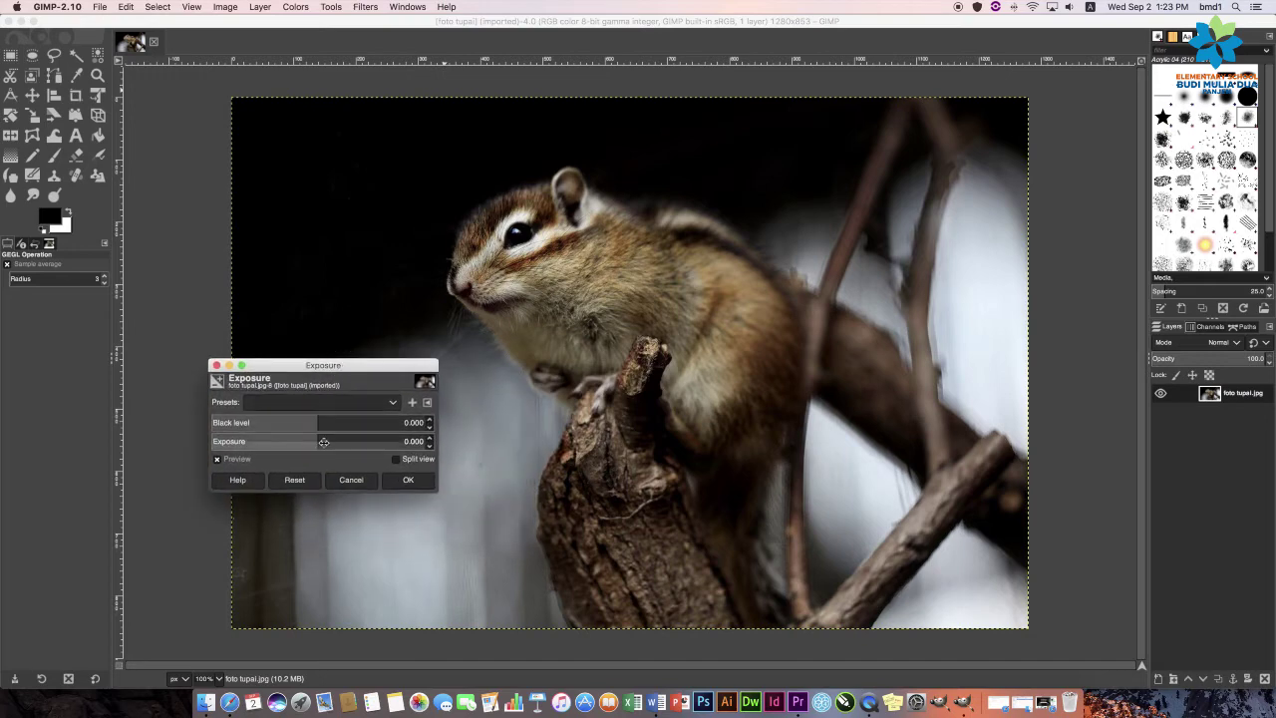
click(321, 442)
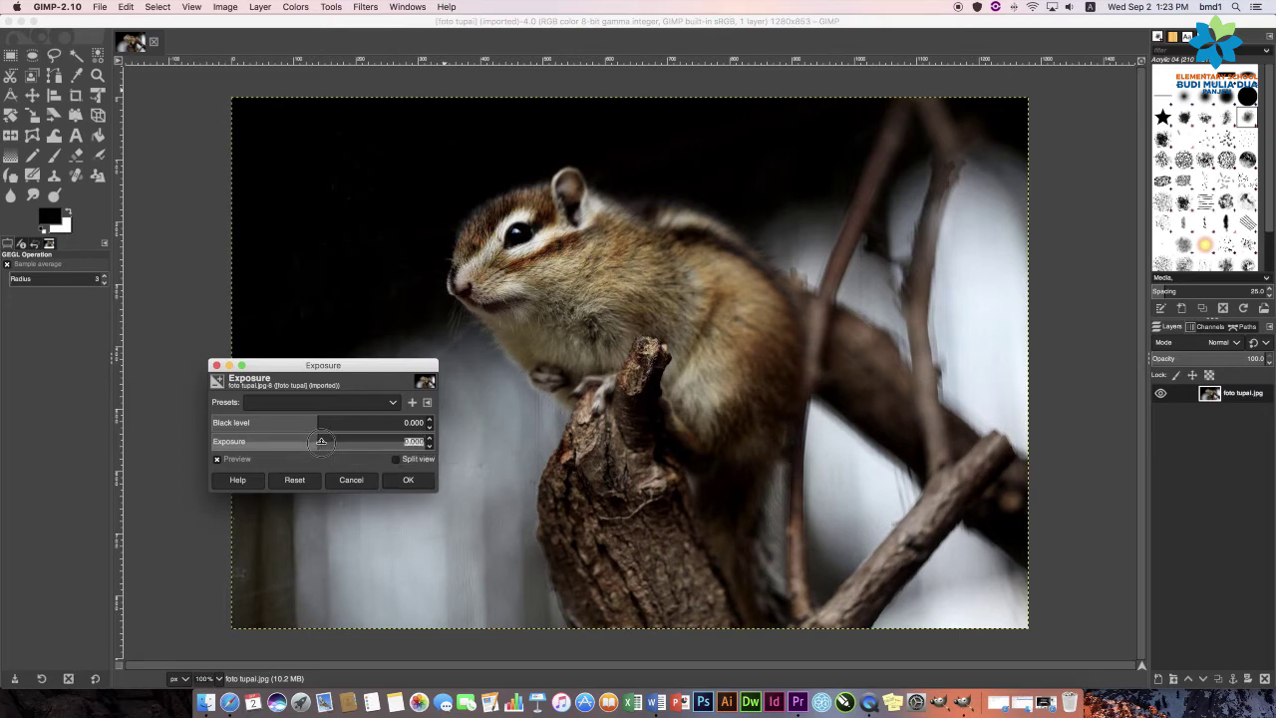
drag(321, 442, 352, 443)
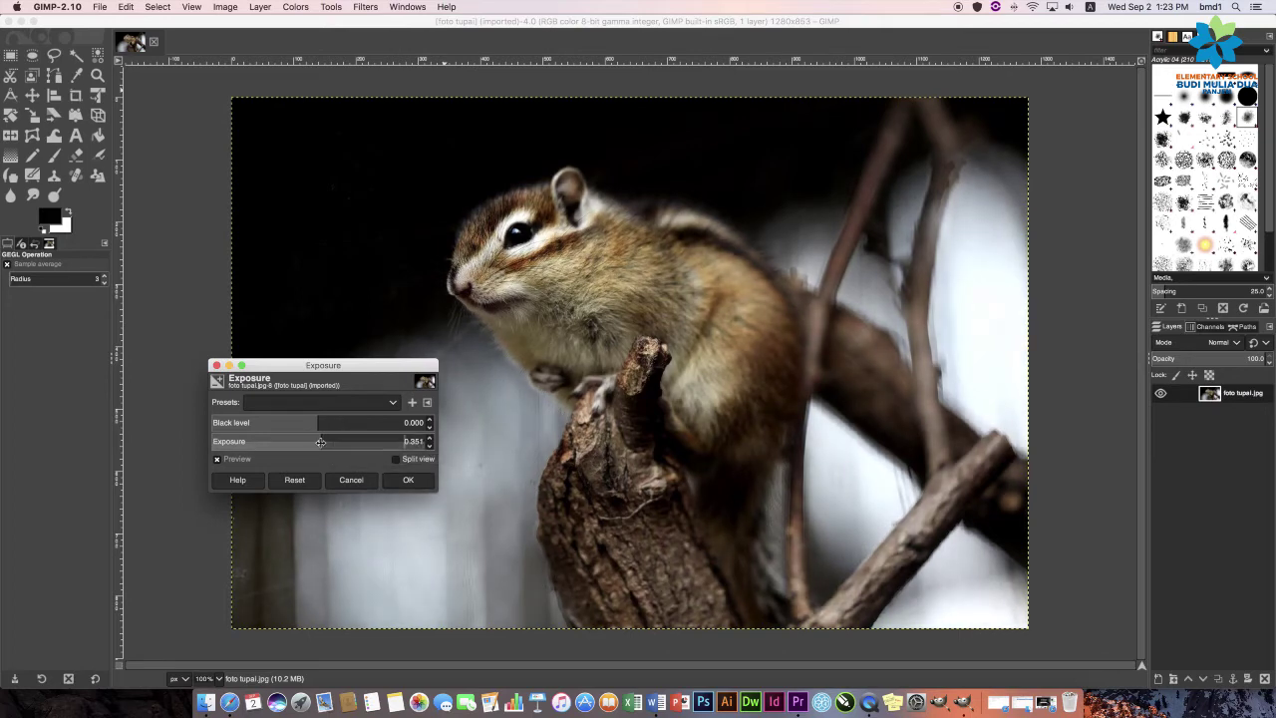
drag(351, 443, 319, 444)
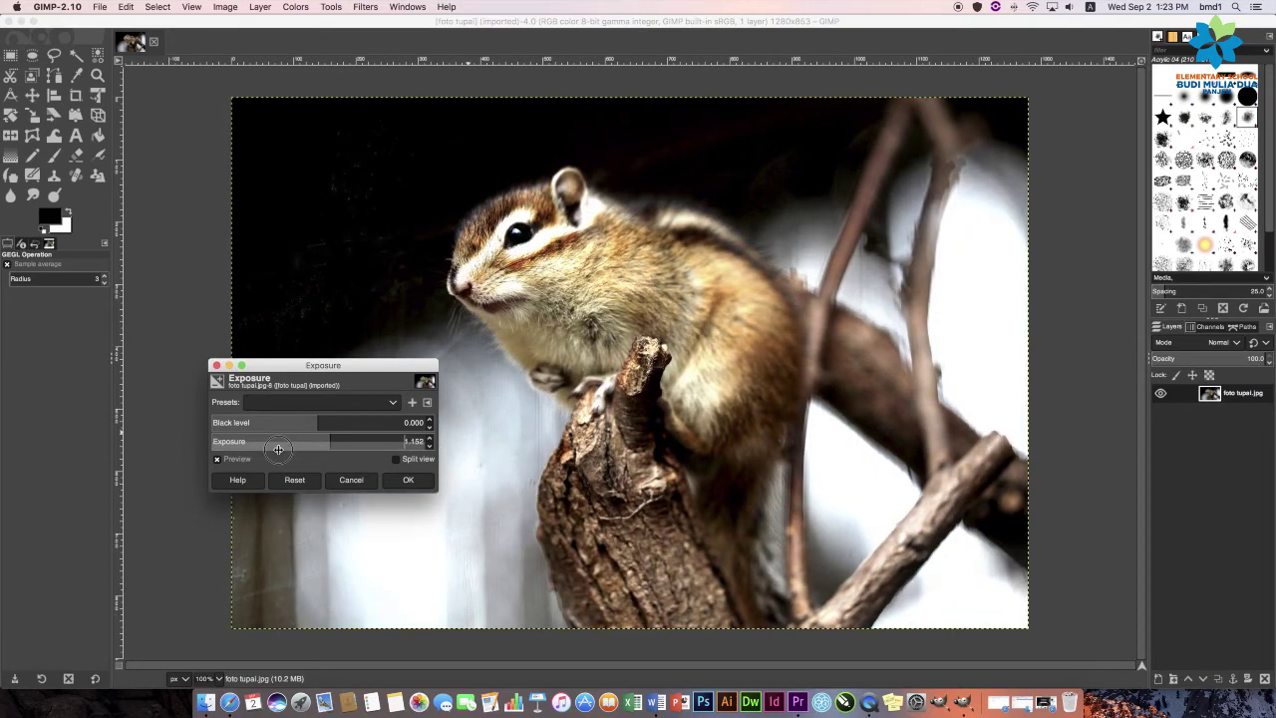
drag(319, 445, 352, 465)
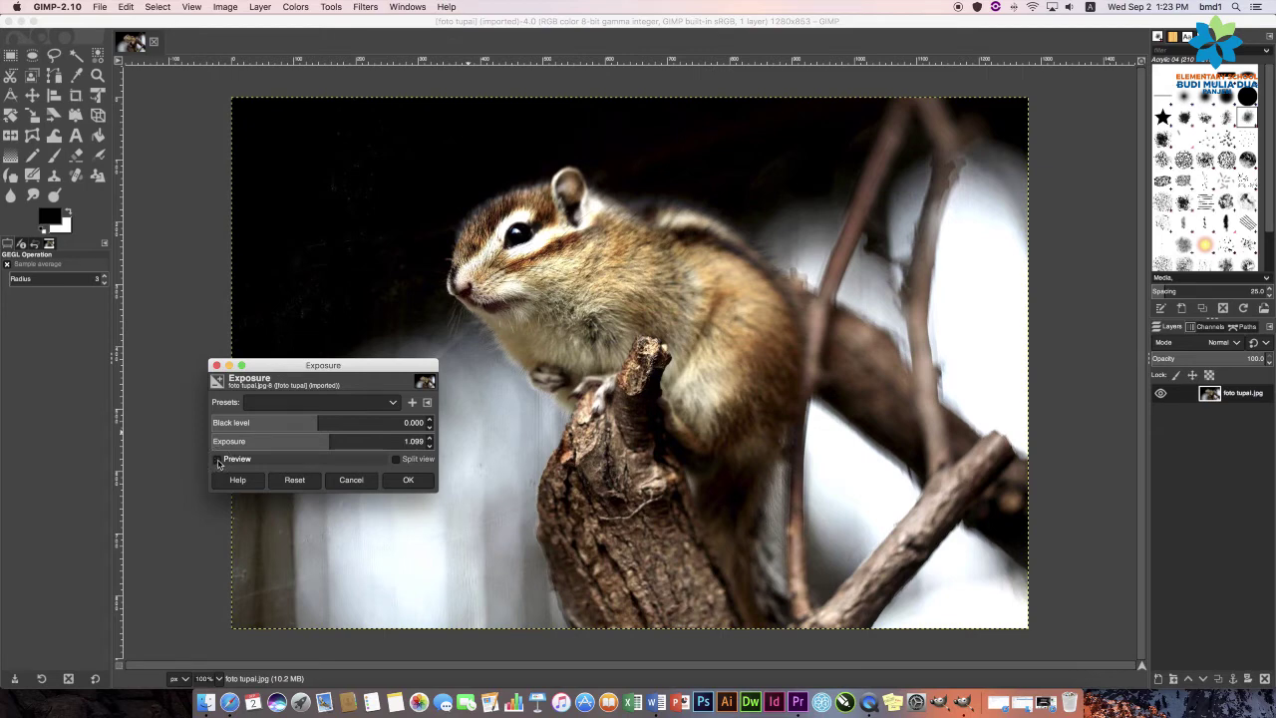
Compare against the original, then apply an exposure of about 0.86
click(217, 460)
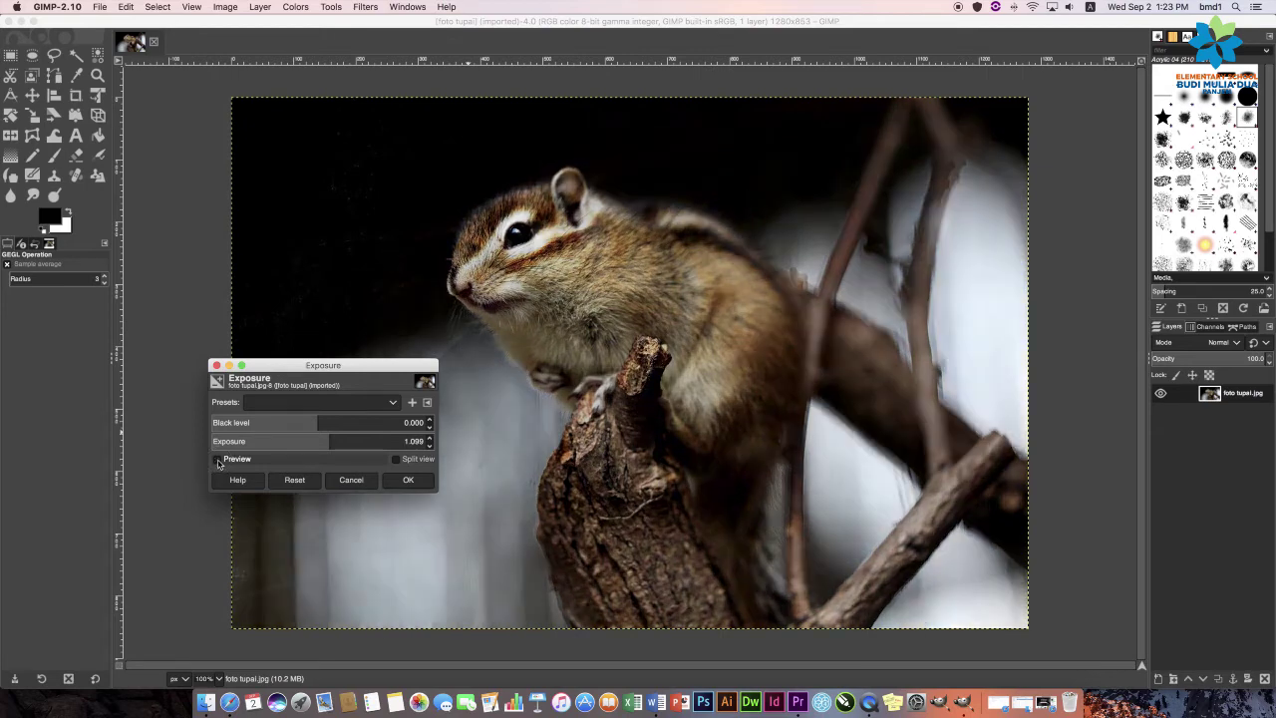
click(344, 443)
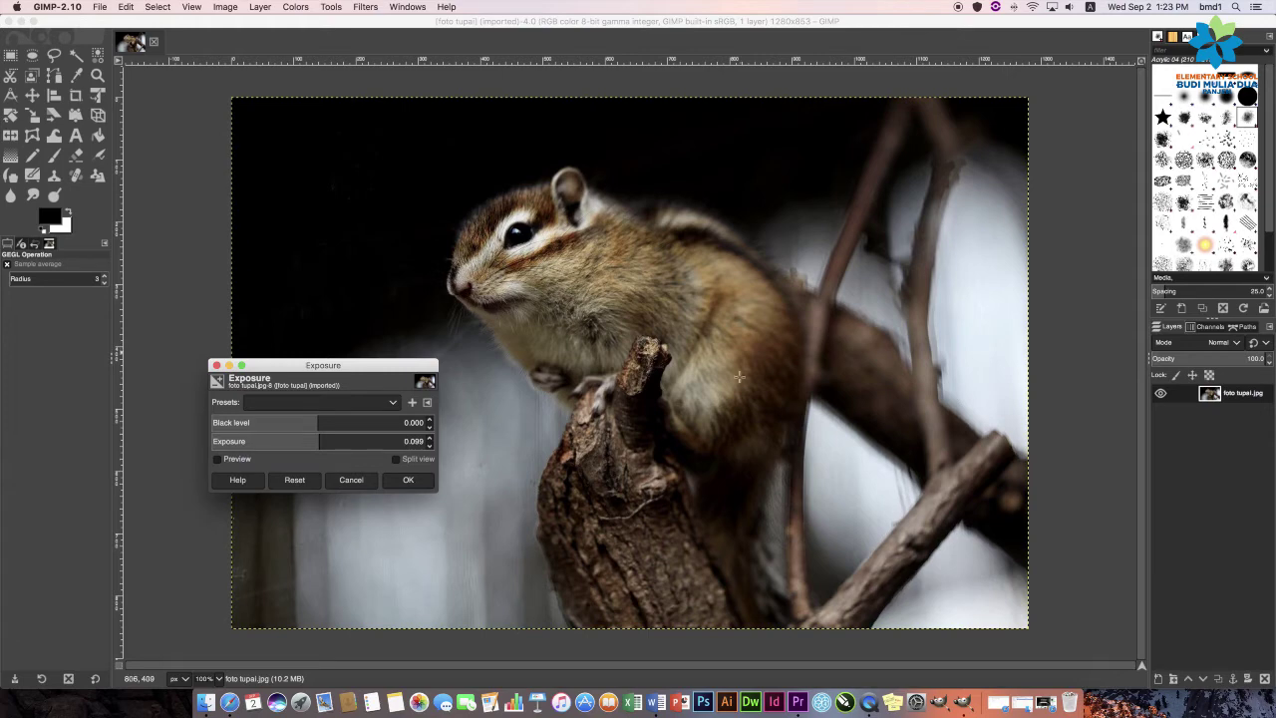
click(218, 459)
drag(323, 442, 385, 441)
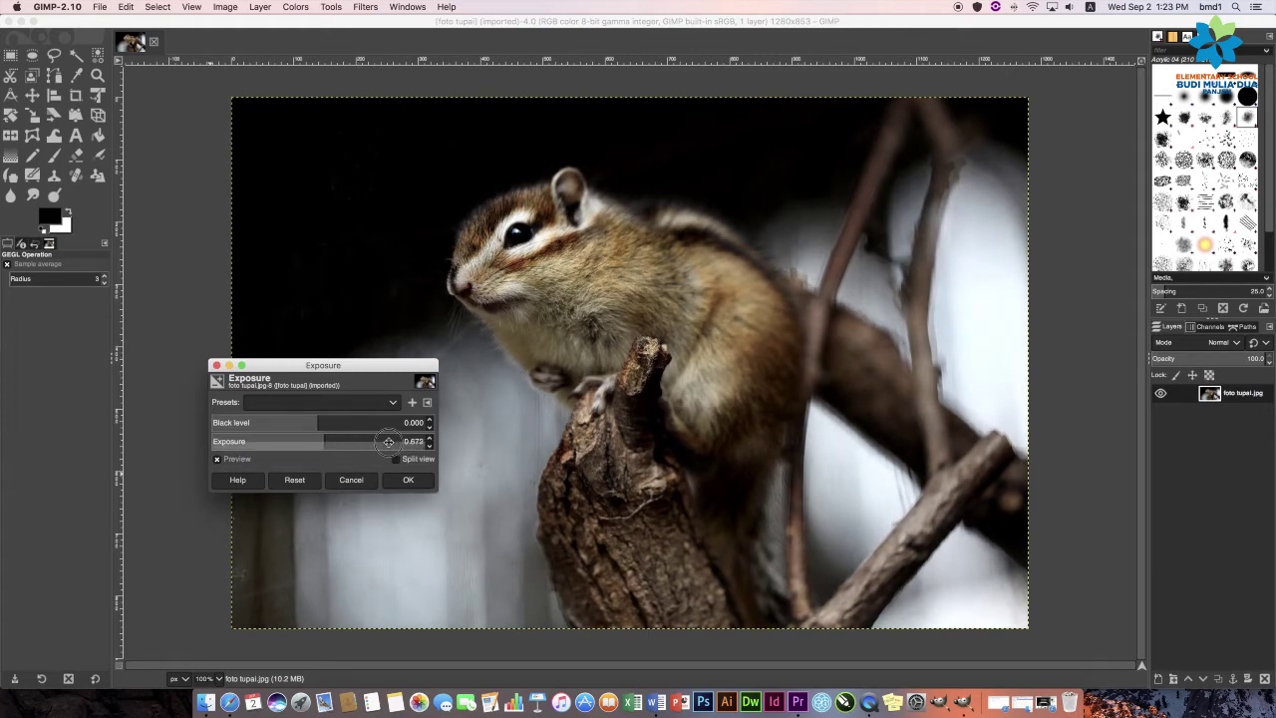
drag(331, 442, 339, 443)
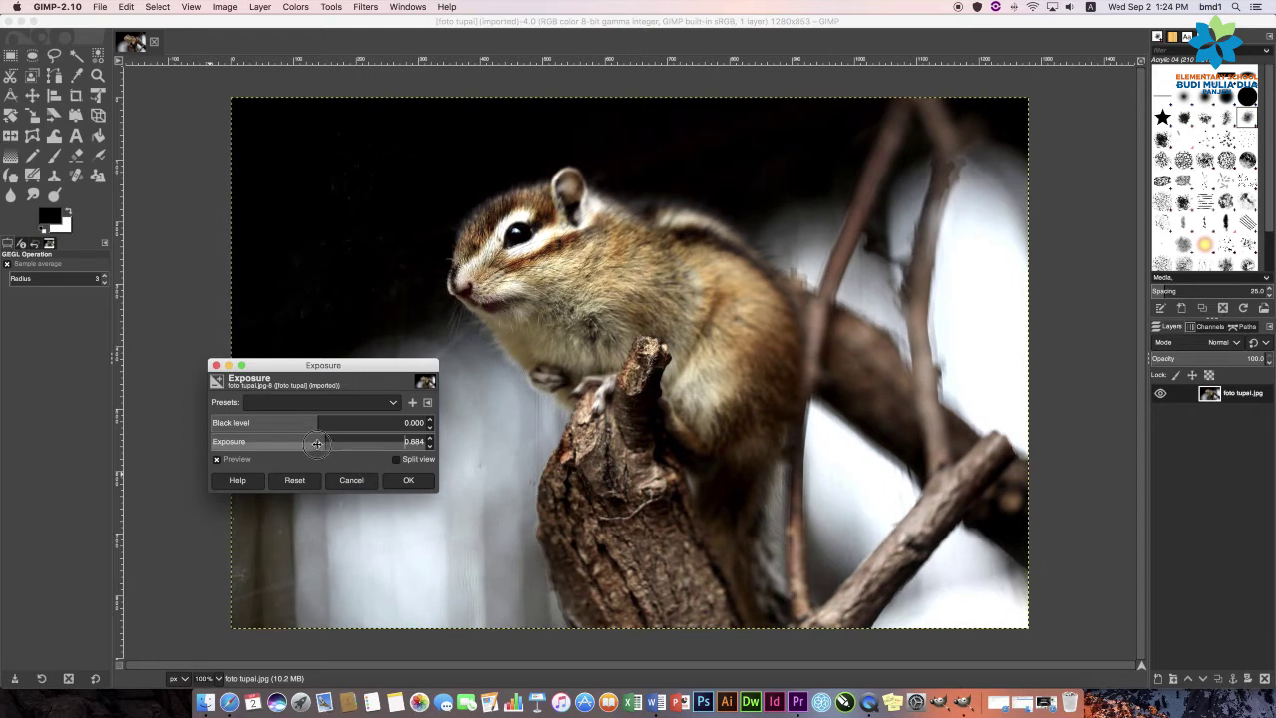
drag(339, 443, 47, 441)
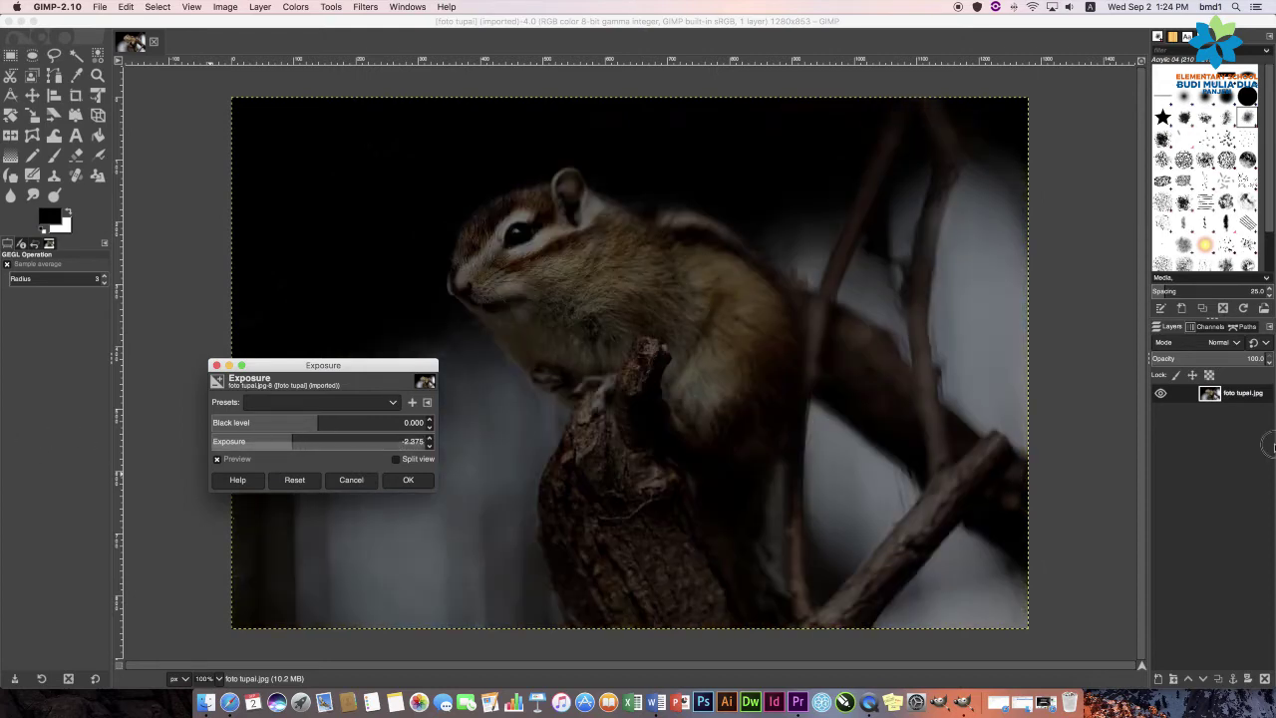
drag(1274, 446, 336, 447)
drag(335, 442, 405, 444)
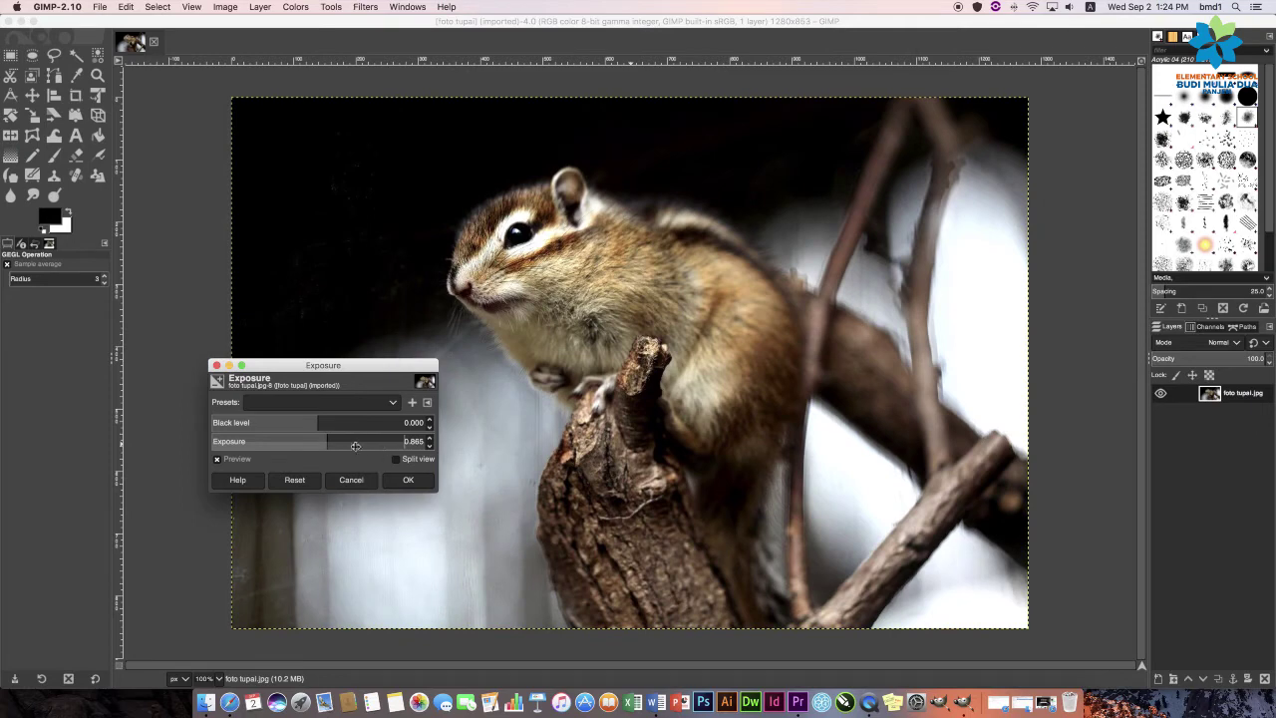
click(407, 480)
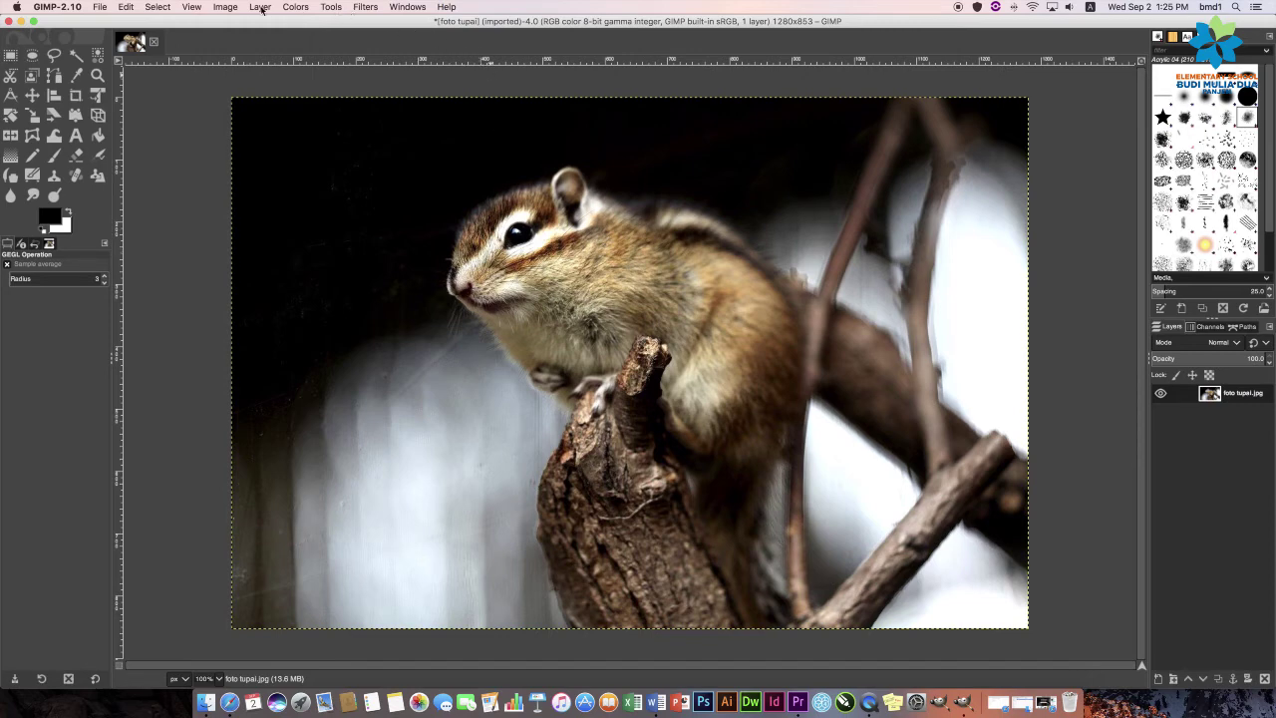
click(230, 9)
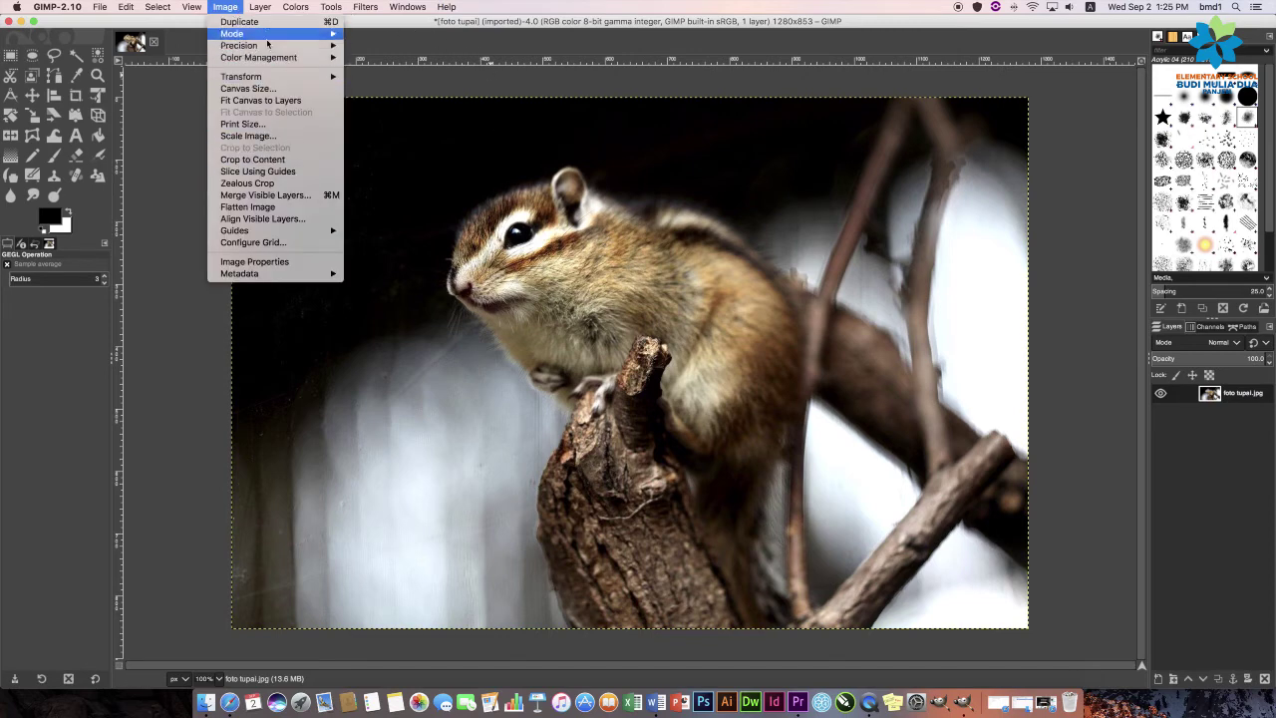
mouse_move(295, 7)
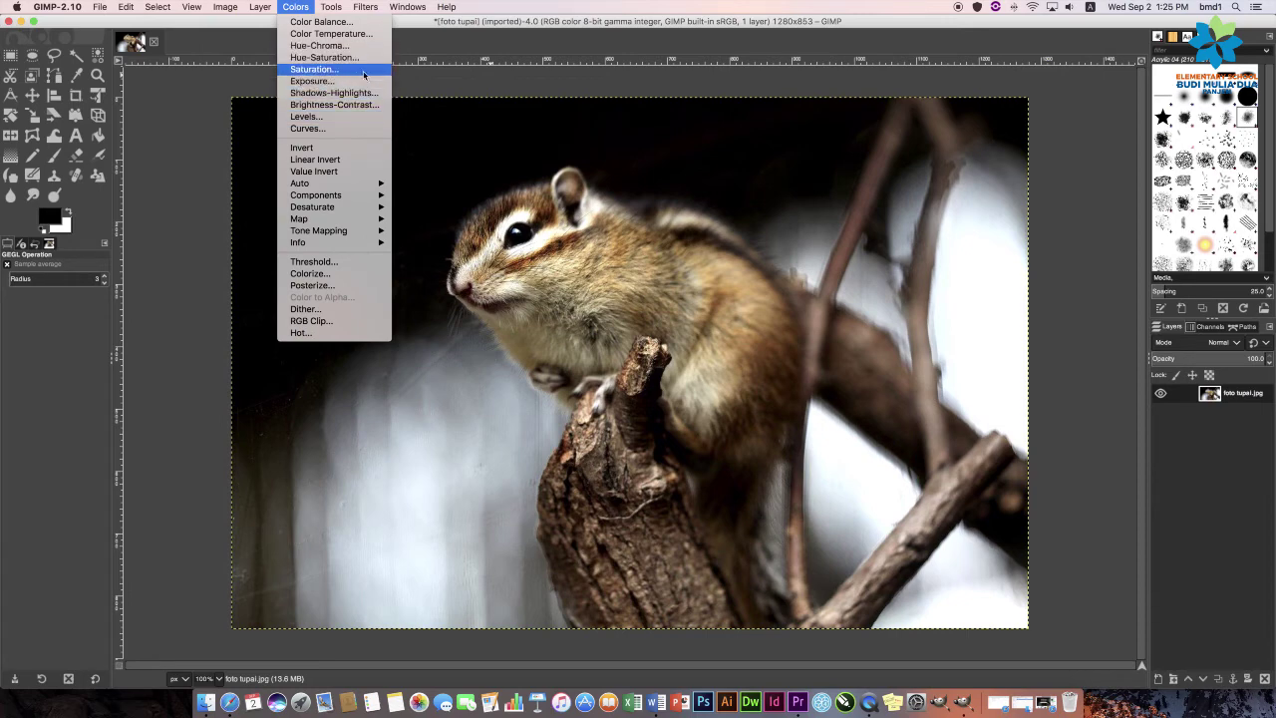
Apply a Saturation scale of about 1.368 to the chipmunk photo
click(353, 72)
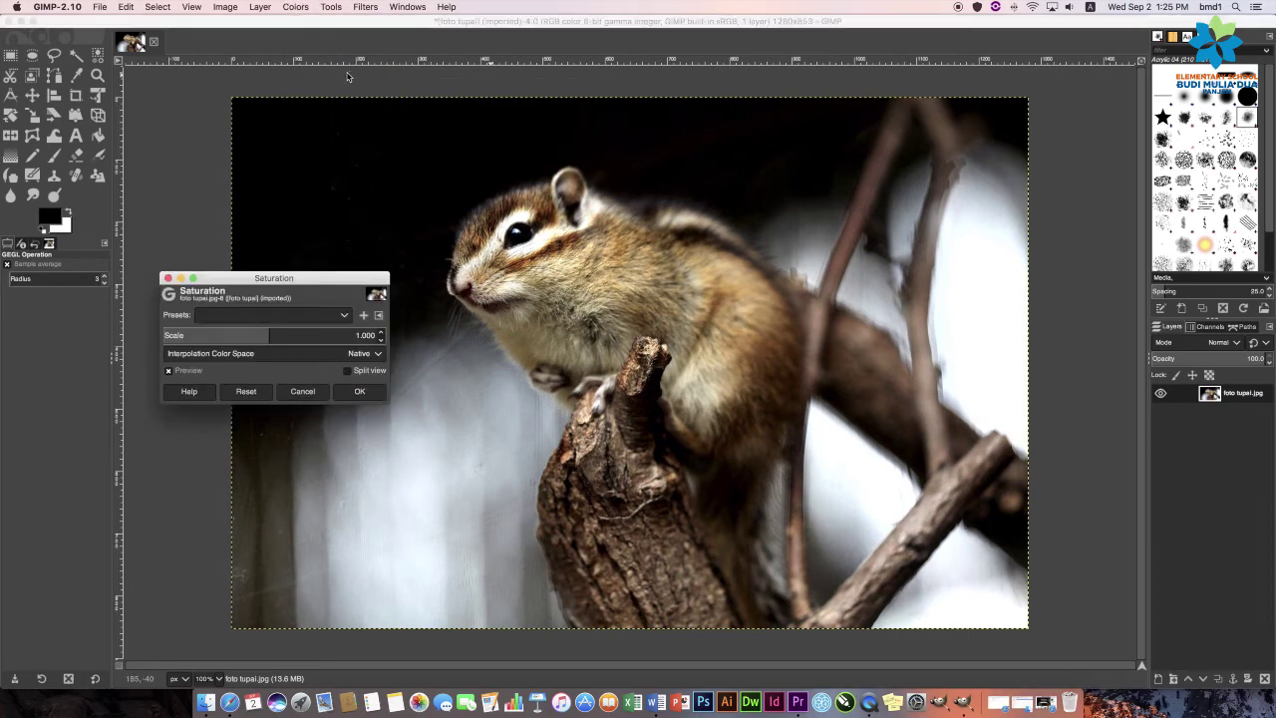
drag(264, 279, 445, 396)
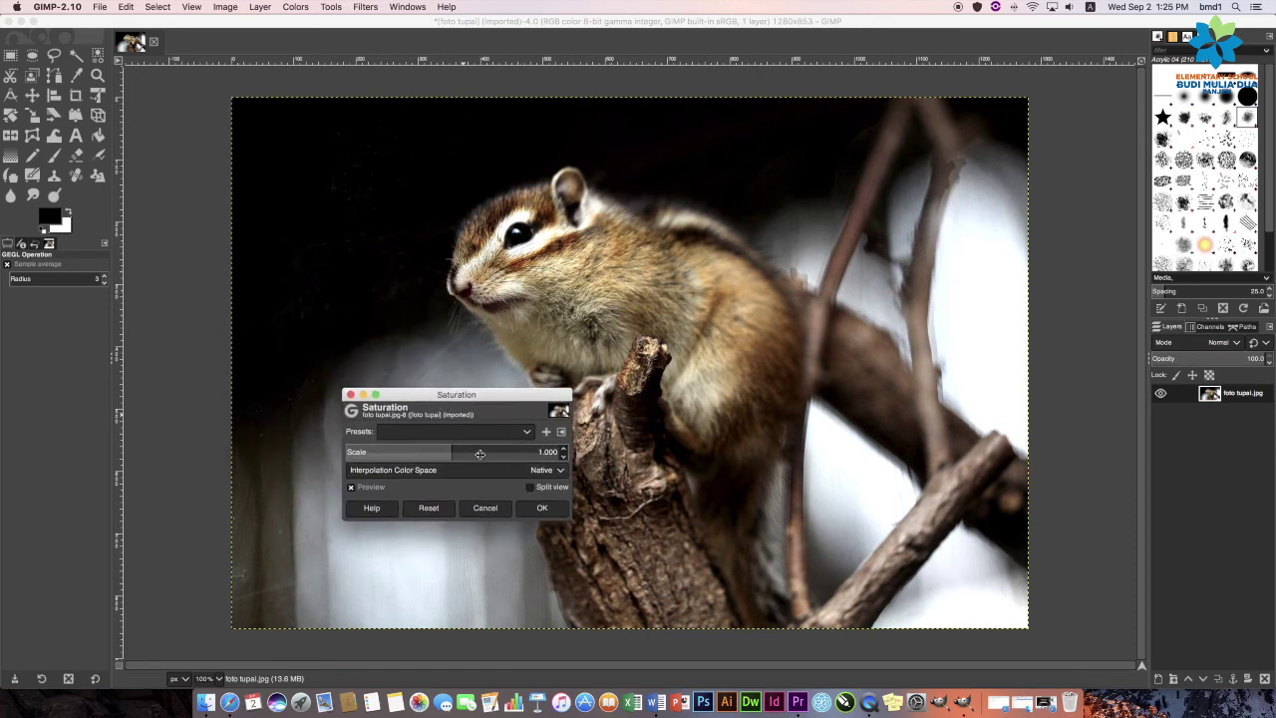
drag(468, 399, 459, 382)
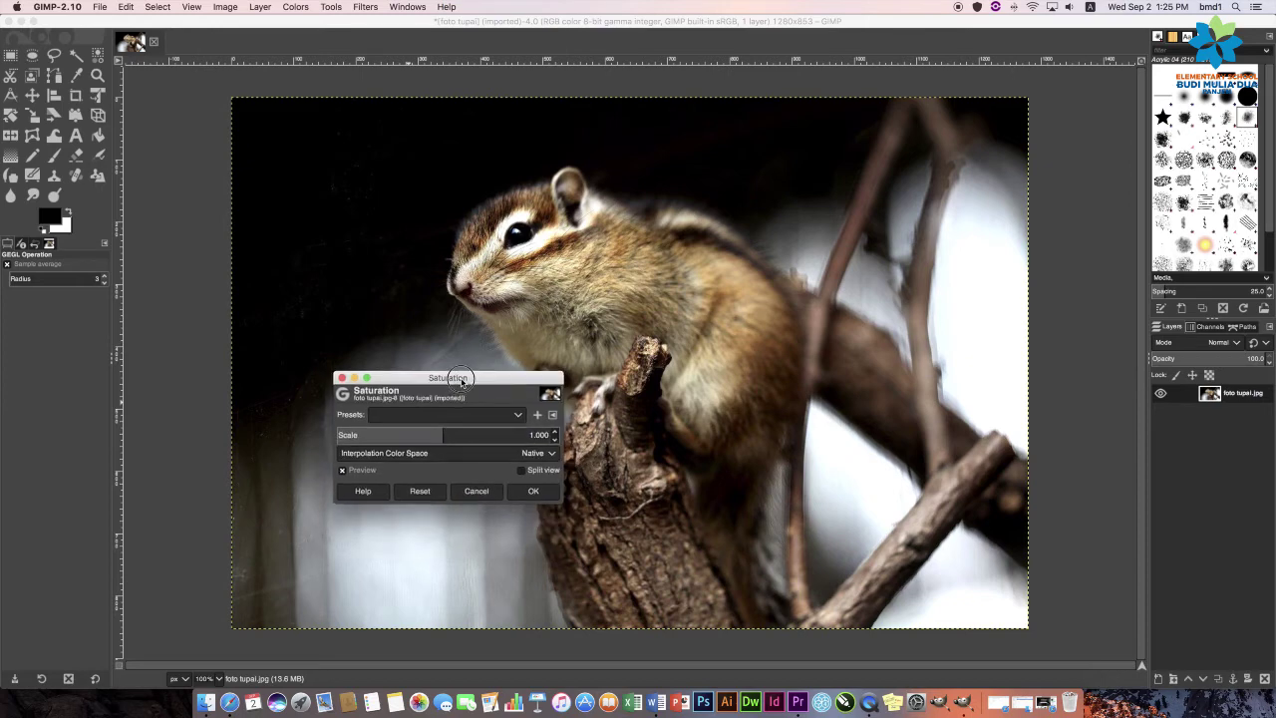
click(446, 435)
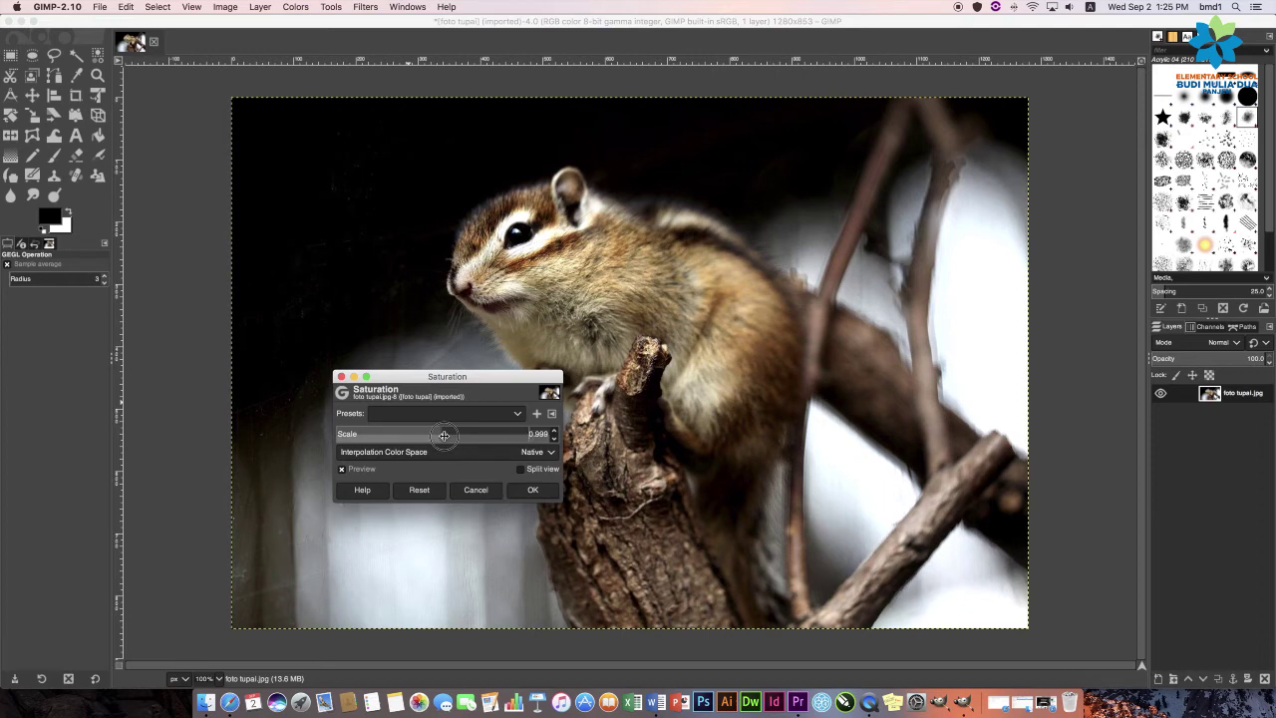
drag(449, 435, 371, 435)
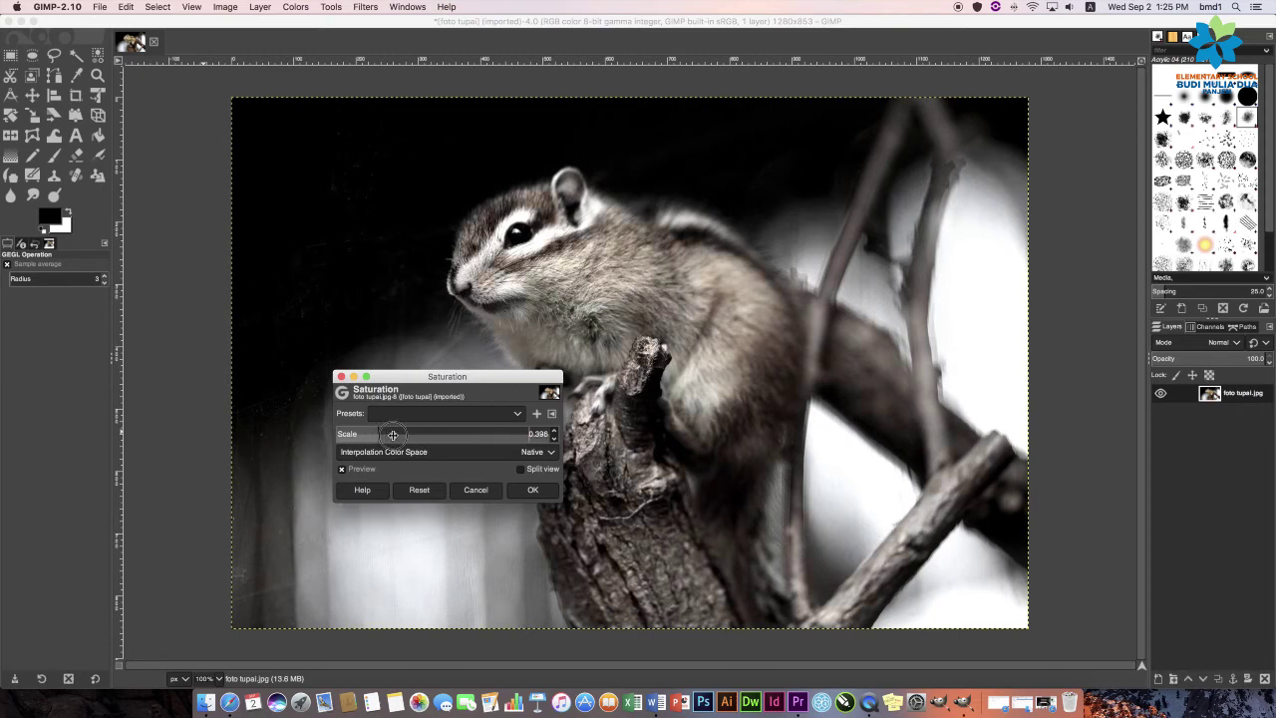
drag(371, 436, 558, 435)
drag(559, 436, 479, 438)
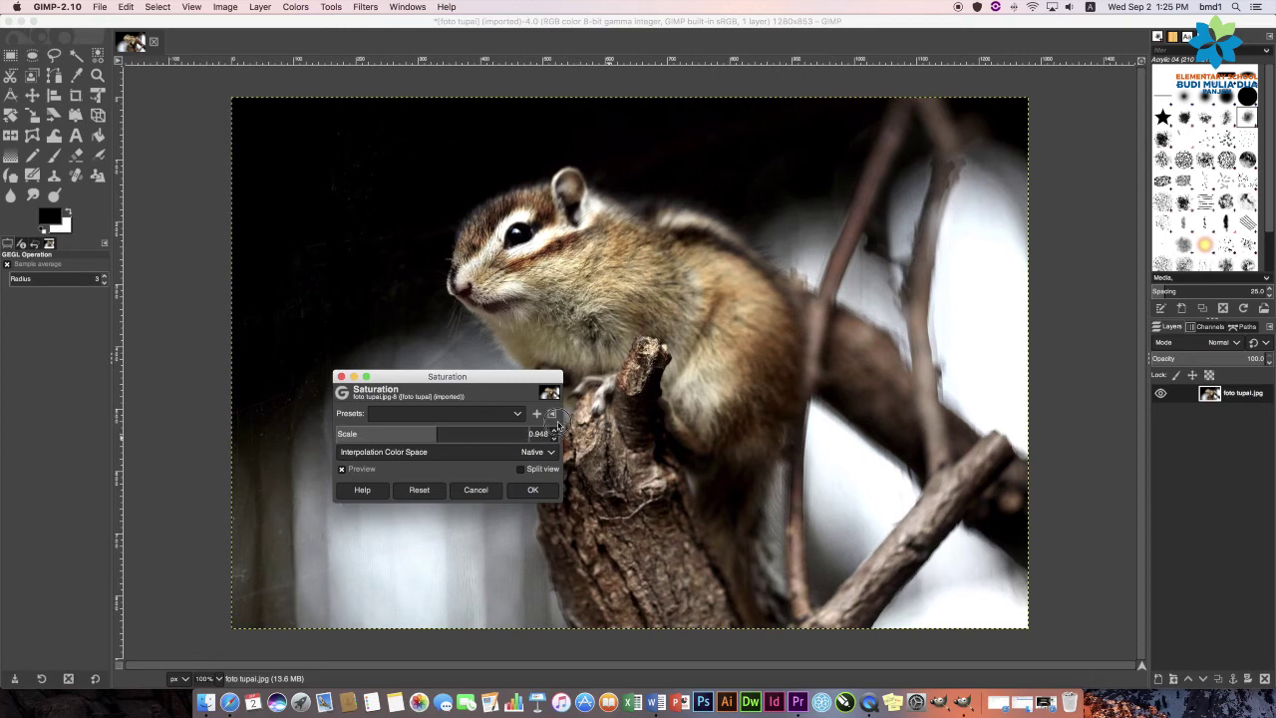
scroll(539, 434, down, 2)
scroll(557, 443, down, 2)
drag(425, 435, 481, 429)
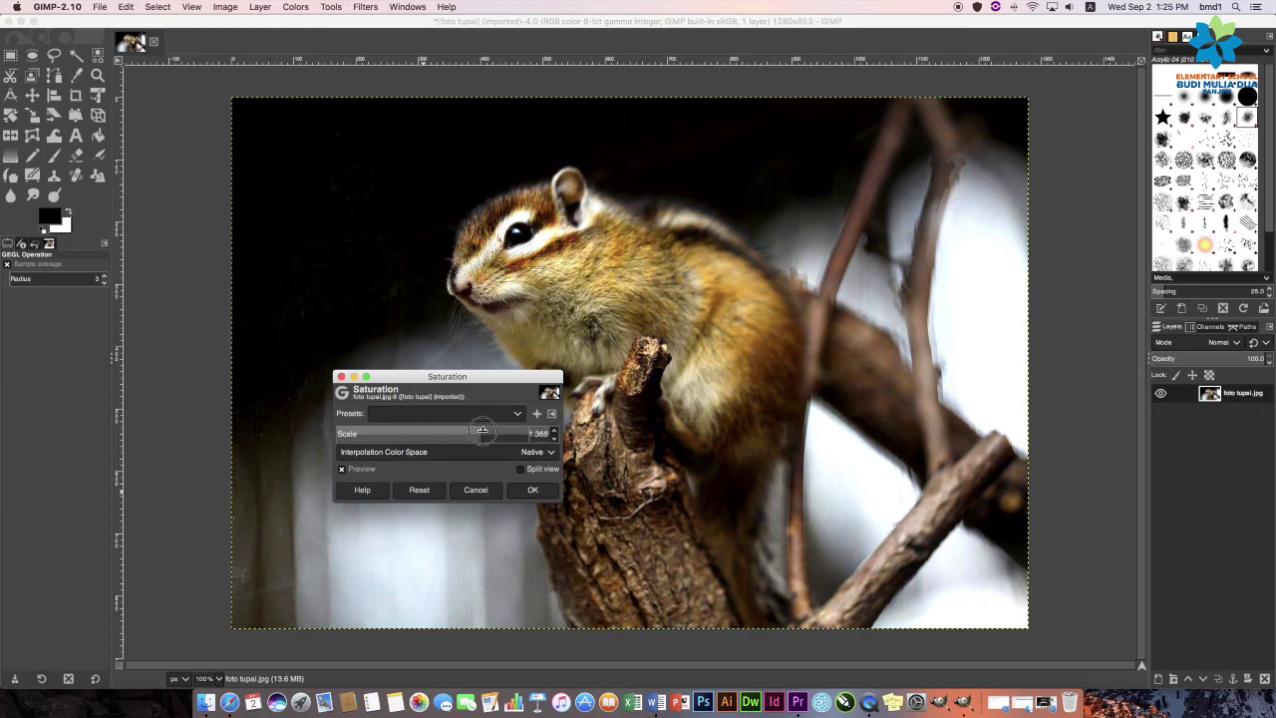
click(532, 490)
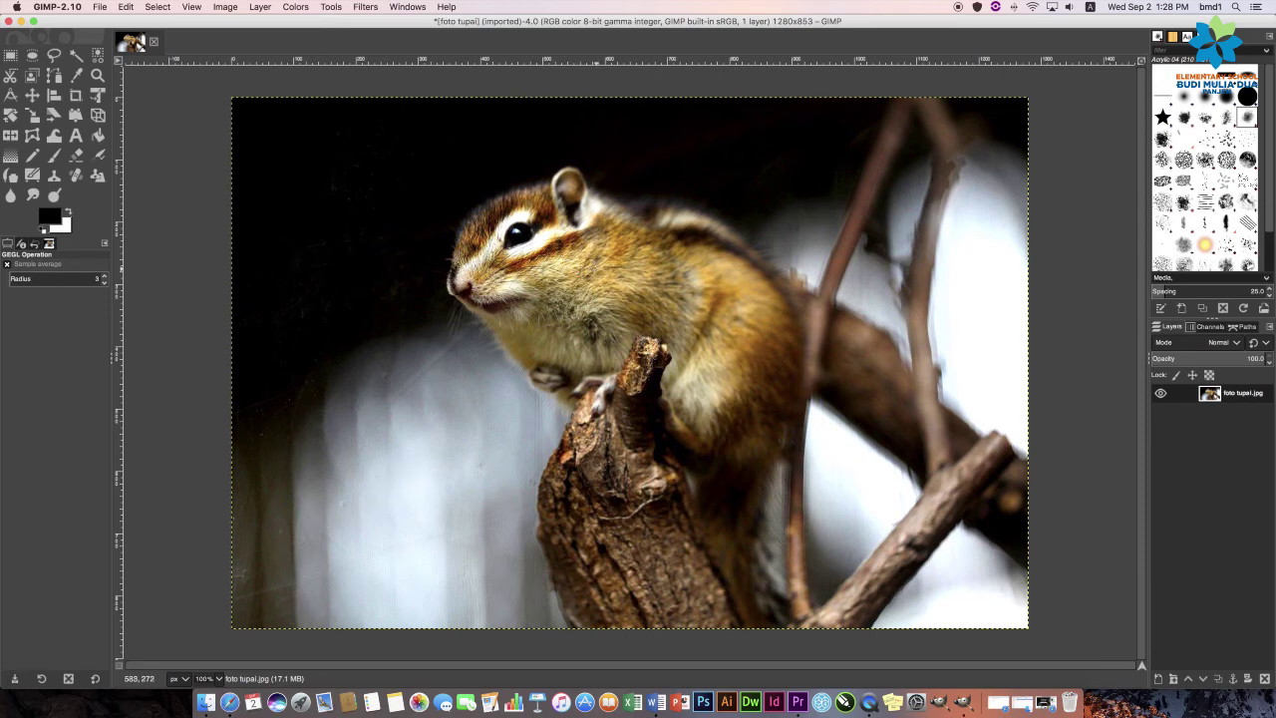
In Hue-Saturation, shift the yellows' hue to -91.6
click(299, 8)
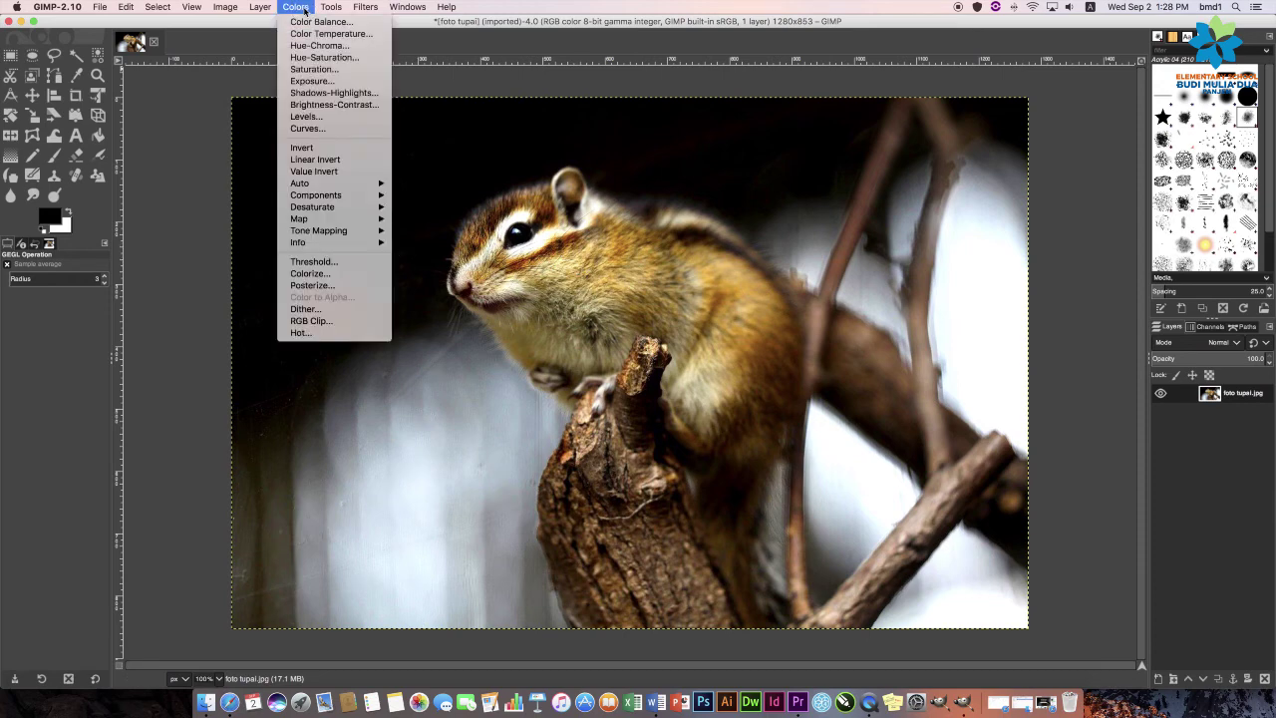
click(346, 58)
mouse_move(369, 227)
mouse_down()
mouse_move(387, 237)
mouse_move(394, 285)
mouse_up()
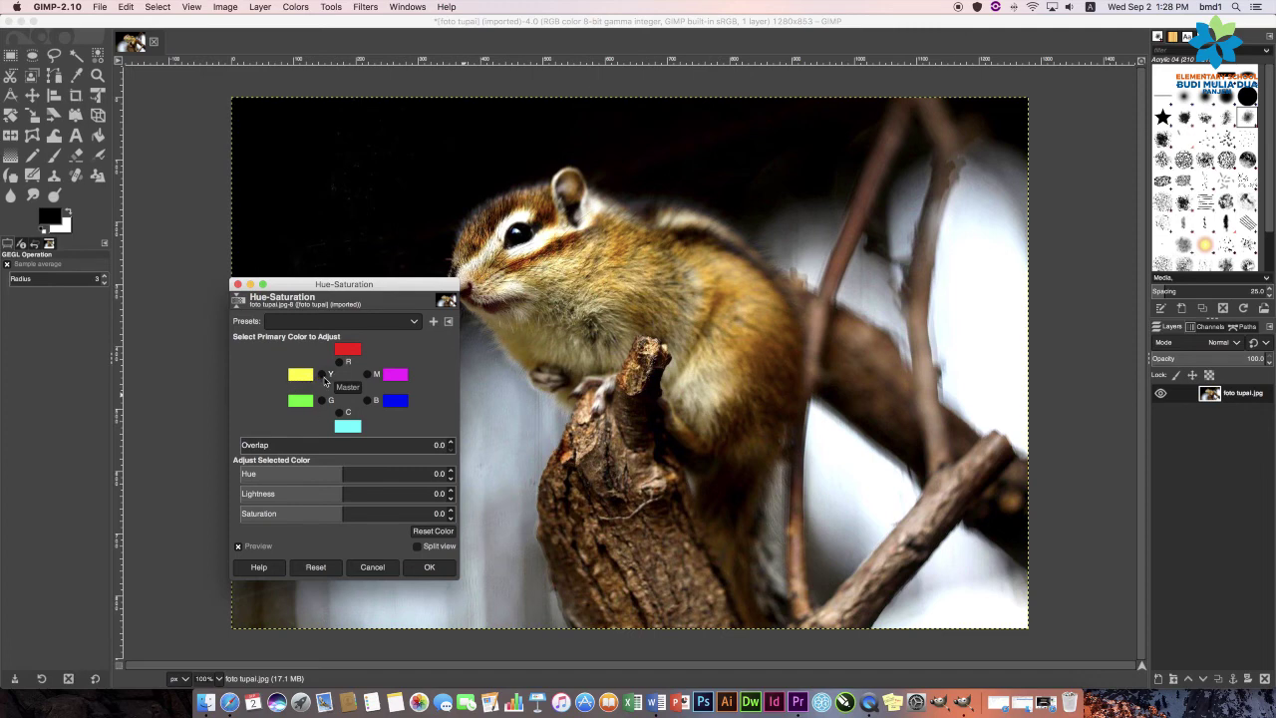
click(329, 379)
drag(347, 477, 291, 467)
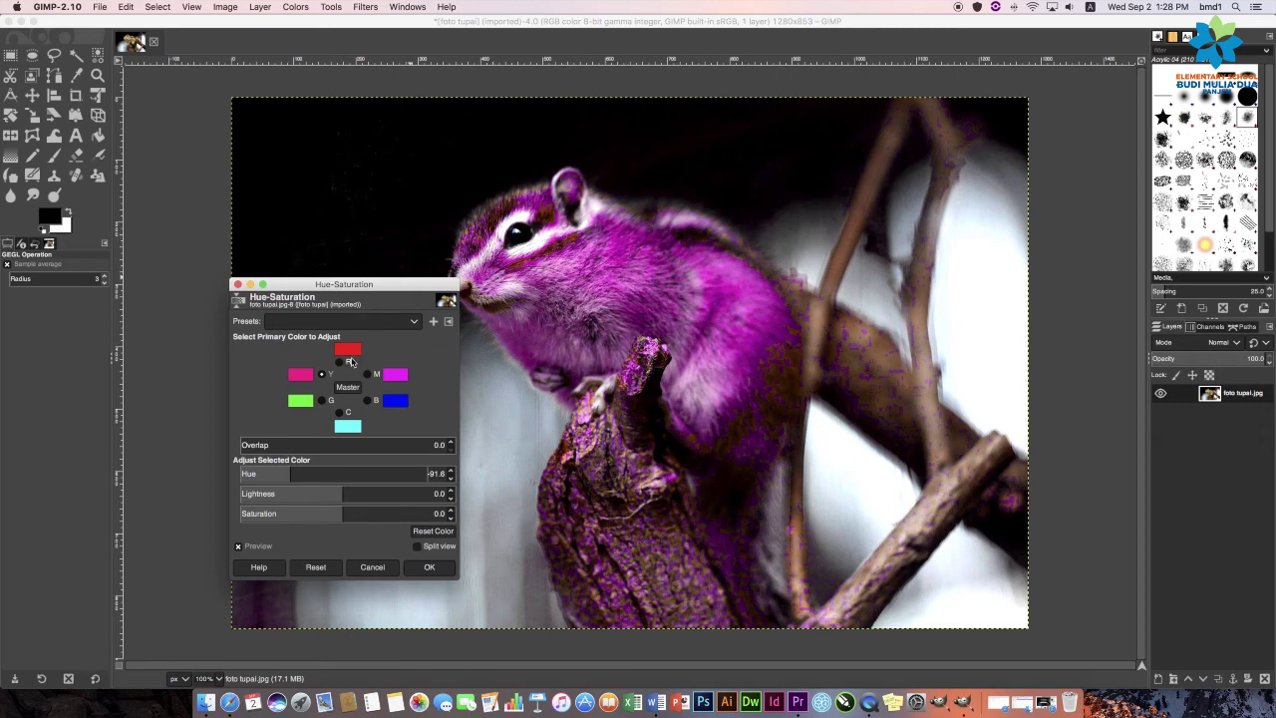
Shift the reds' hue to -74.2 and move the dialog off the chipmunk
click(339, 362)
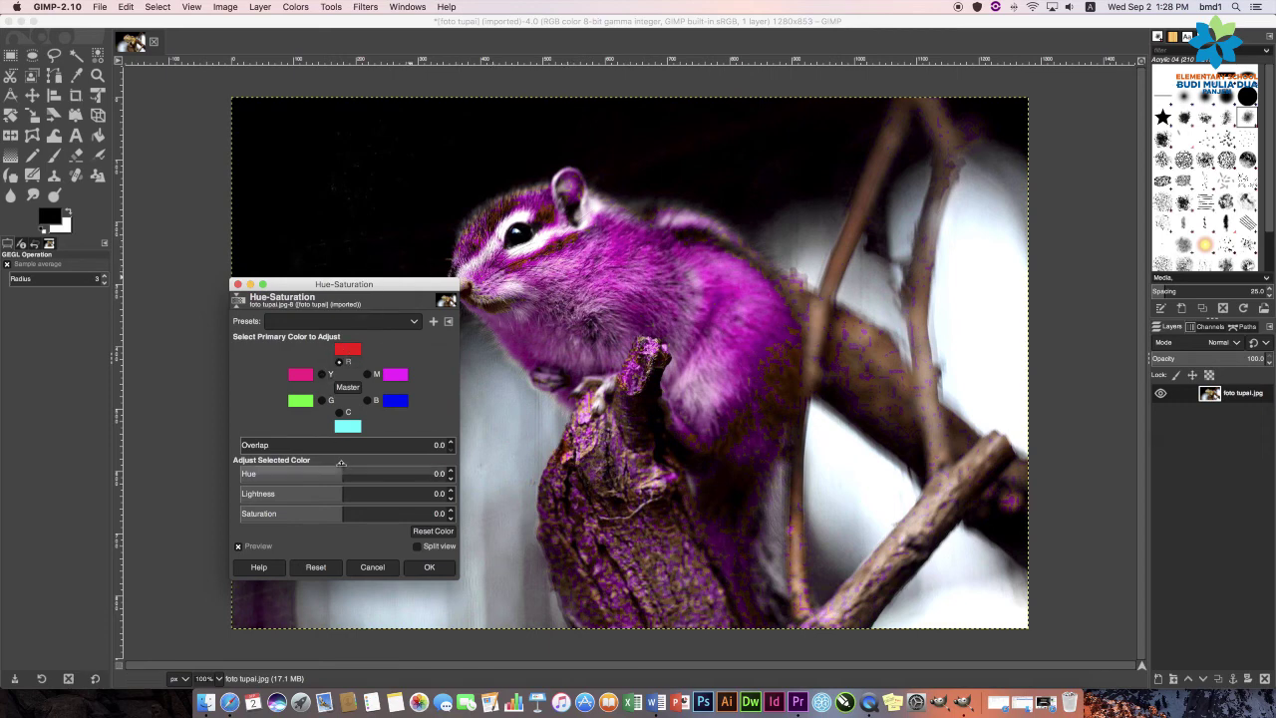
mouse_move(340, 469)
mouse_down()
mouse_move(280, 469)
mouse_move(304, 469)
mouse_up()
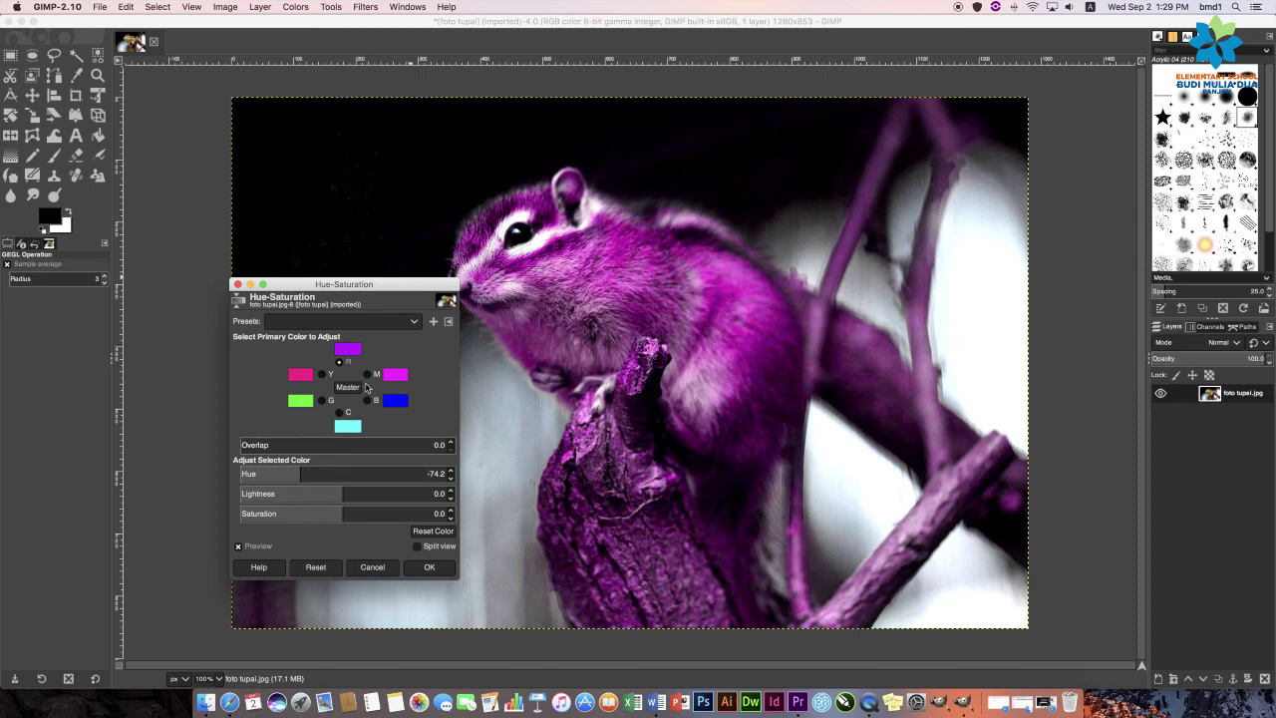
click(409, 287)
drag(408, 287, 894, 194)
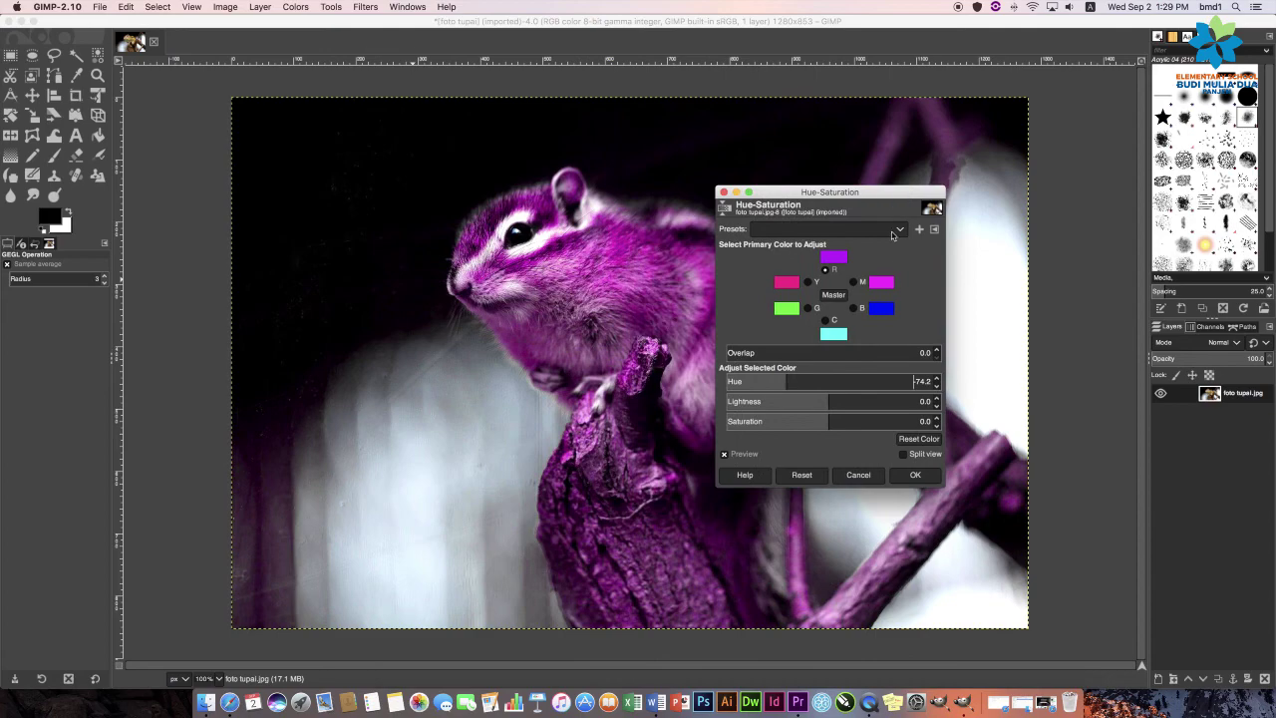